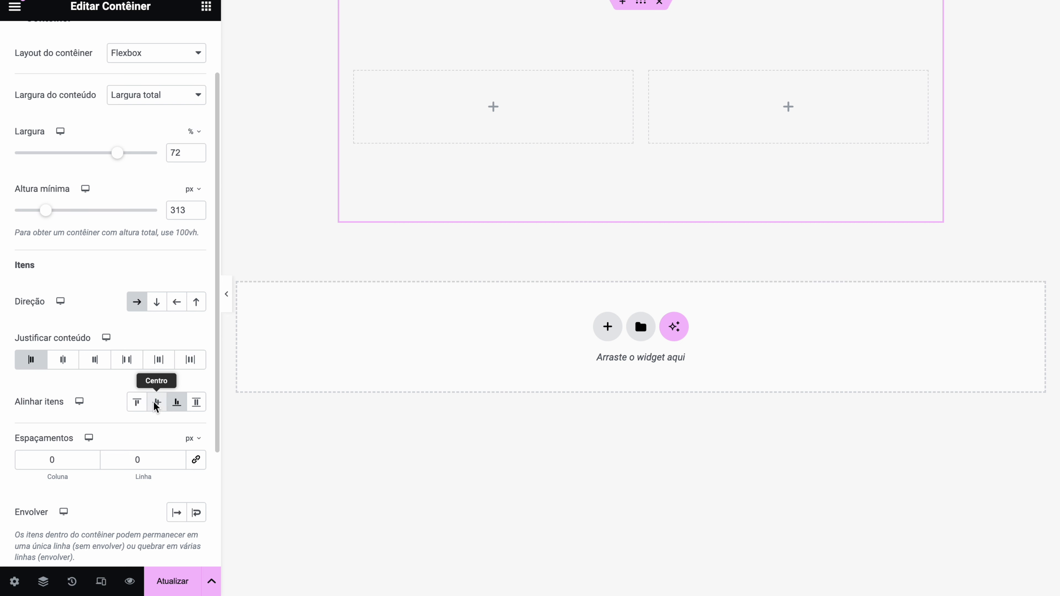
# Align the container's items to the start and set its spacing to 24 px column and 14 px row
pyautogui.click(137, 403)
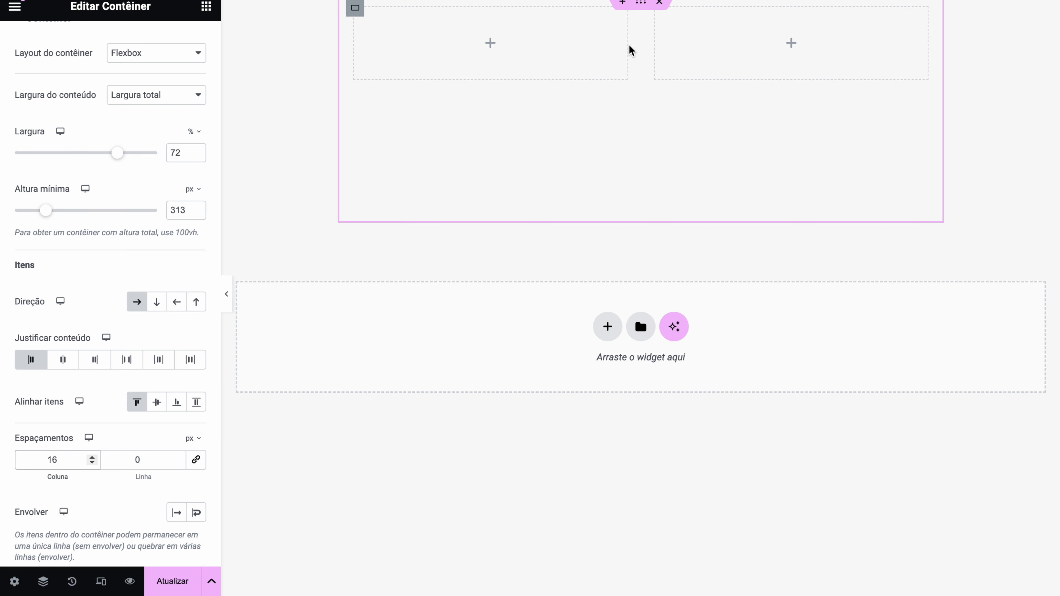
pyautogui.click(92, 458)
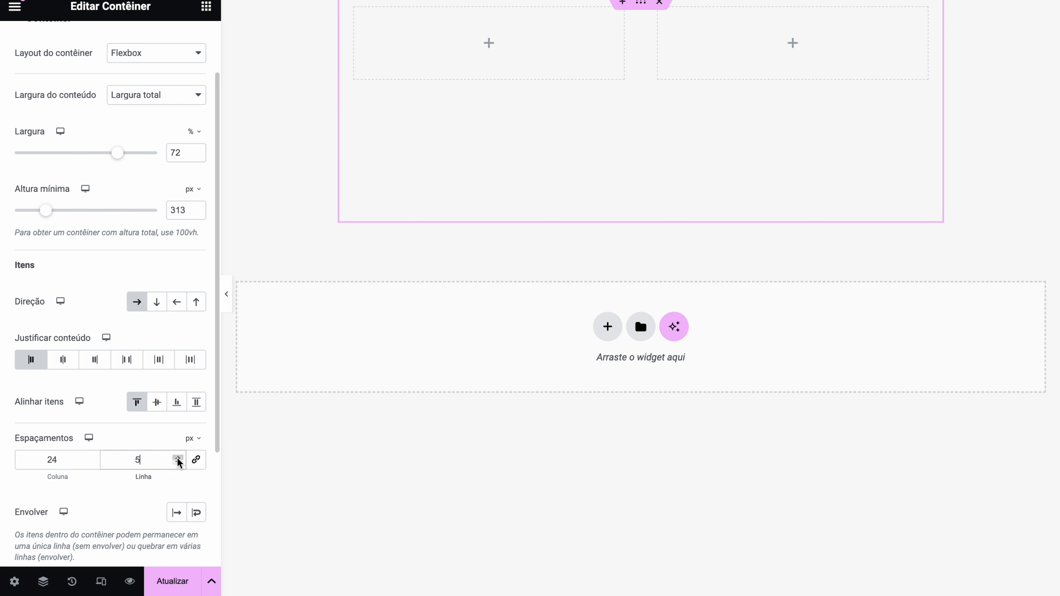
pyautogui.click(178, 458)
# Enable item wrapping in the container, try the Centro and Início content alignments, and set it to Fim
pyautogui.scroll(-2, 213, 422)
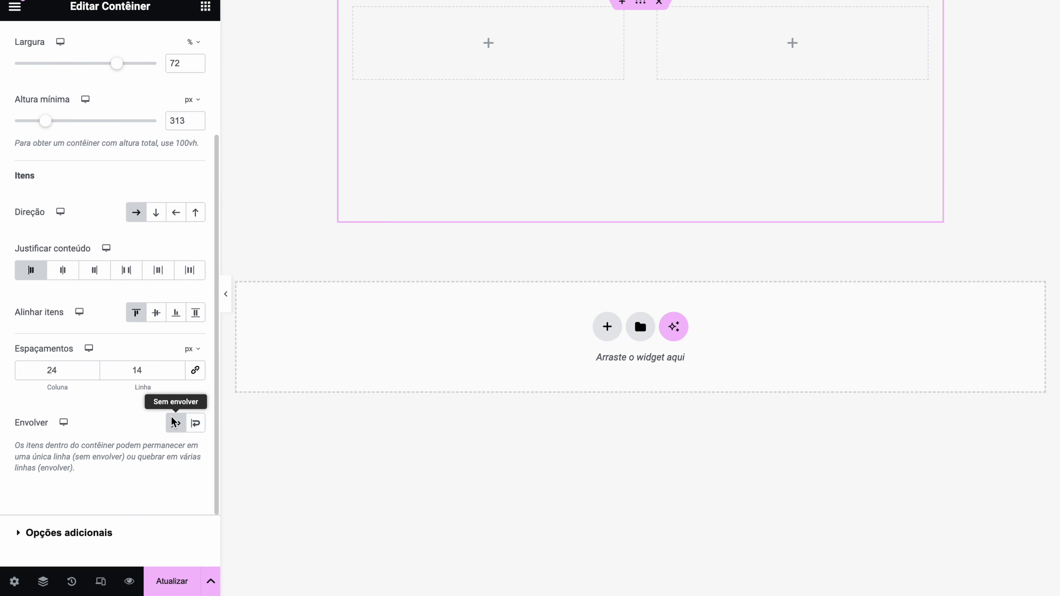
pyautogui.click(196, 423)
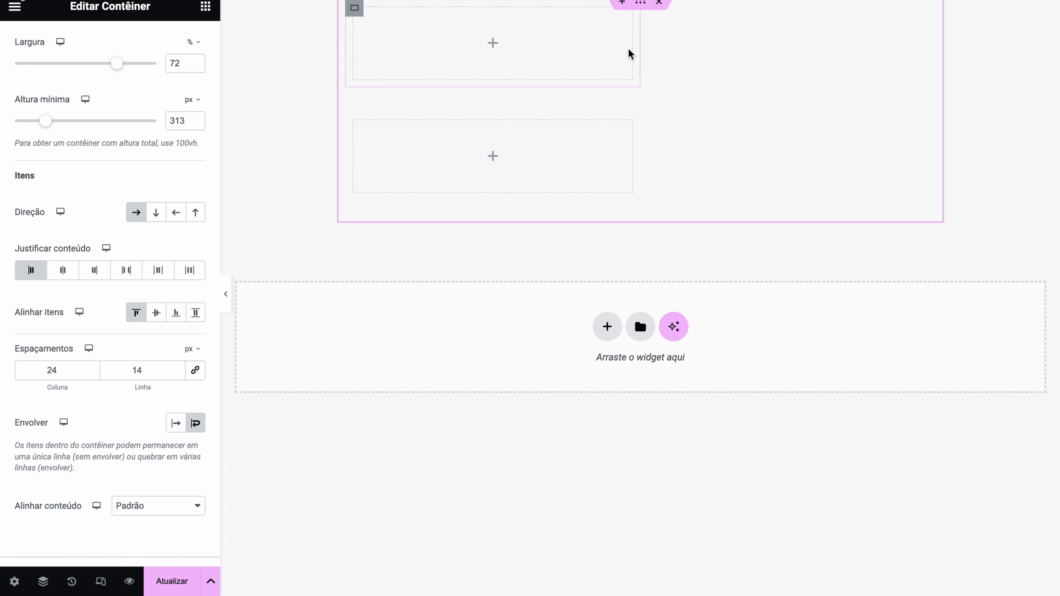
pyautogui.click(133, 506)
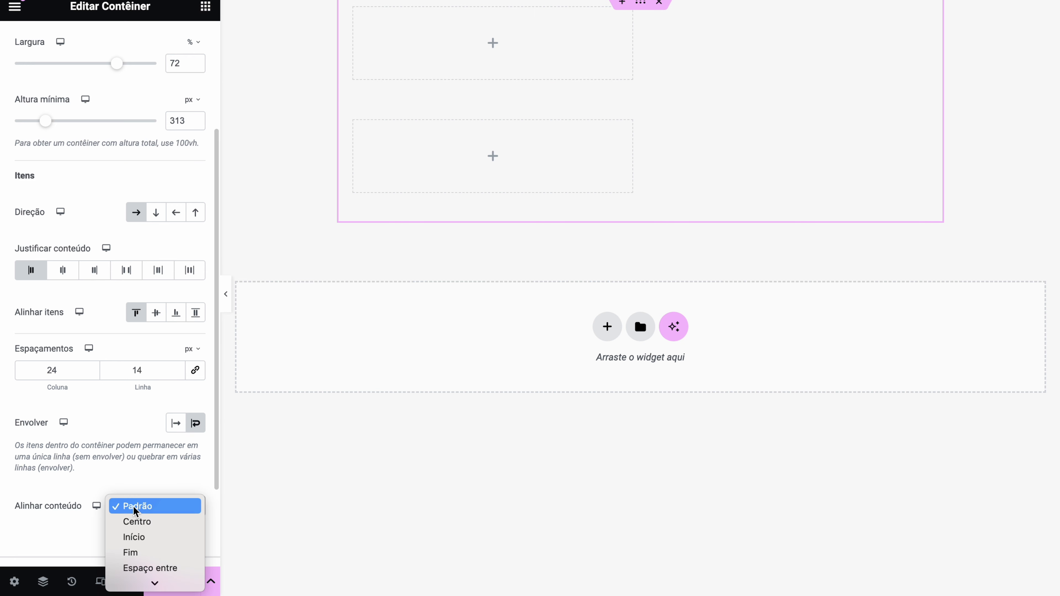
pyautogui.click(147, 522)
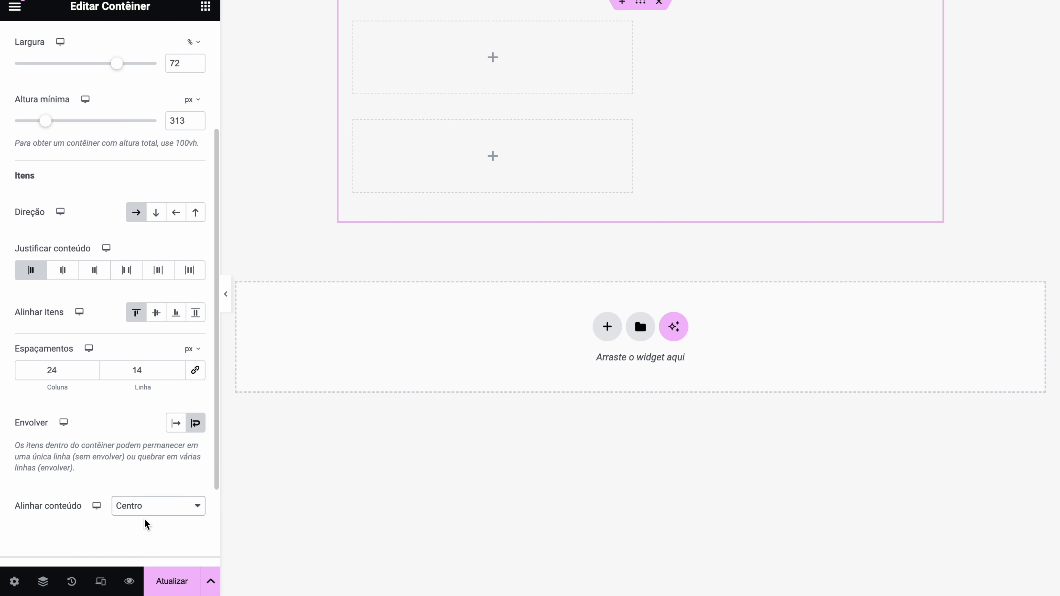
pyautogui.click(144, 506)
pyautogui.click(150, 519)
pyautogui.click(151, 505)
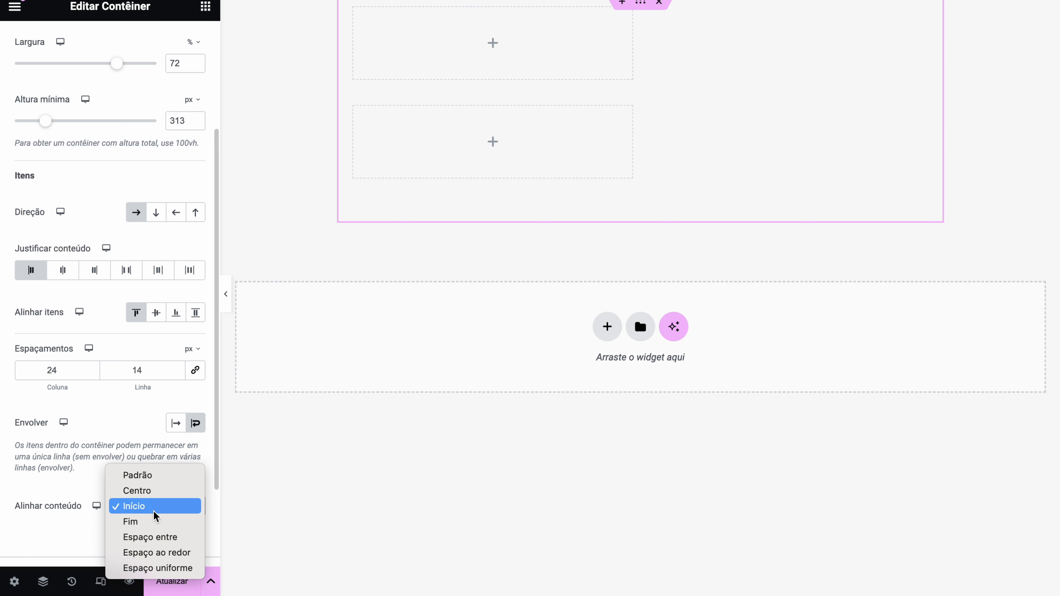
pyautogui.click(156, 520)
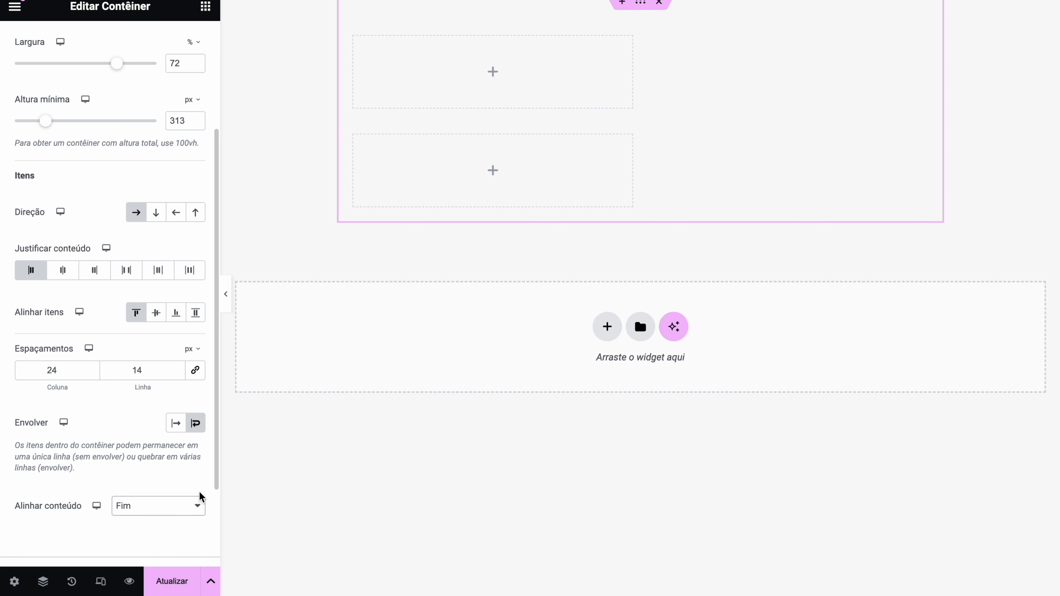
# Give the container a classic background in dark blue #042652
pyautogui.scroll(-3, 217, 474)
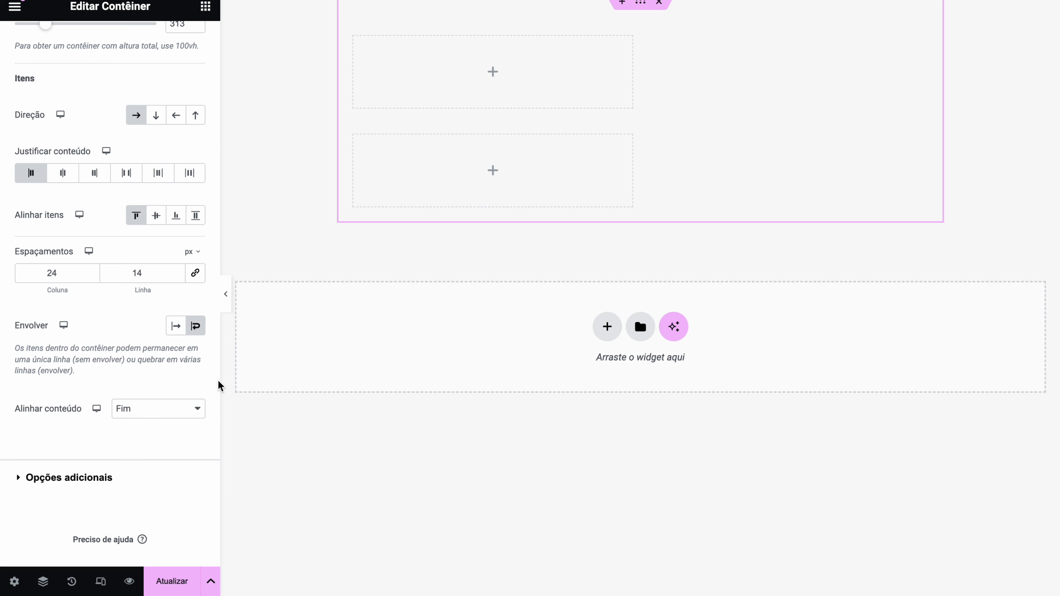
pyautogui.scroll(8, 211, 251)
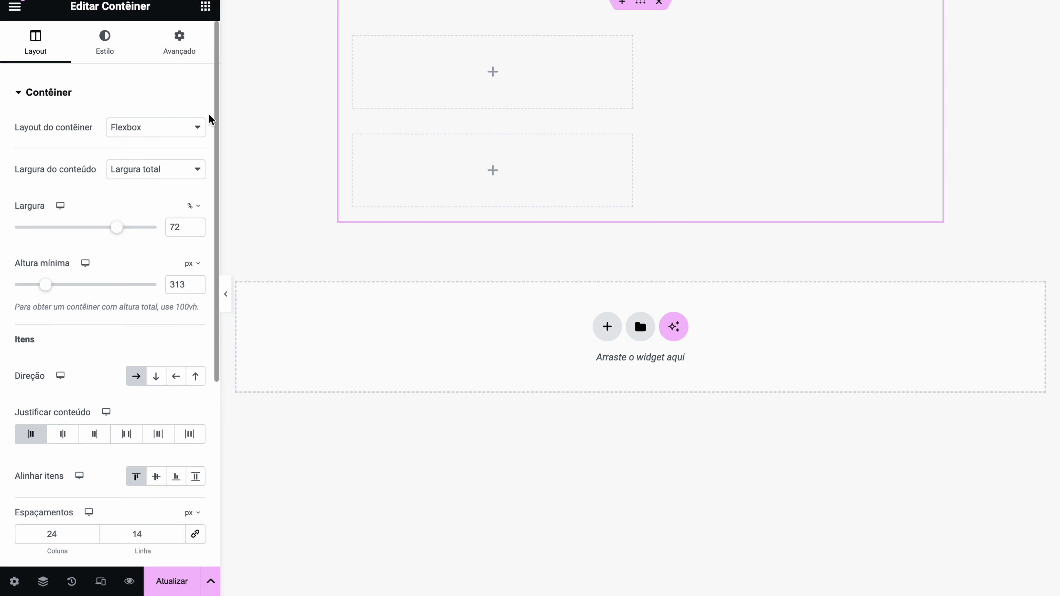
pyautogui.click(109, 42)
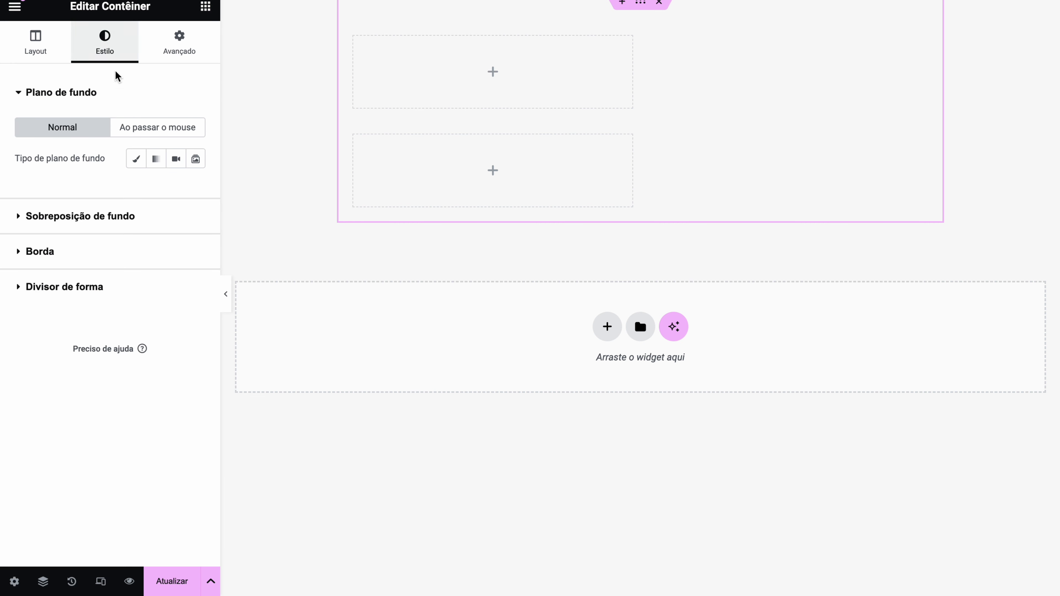
pyautogui.click(132, 159)
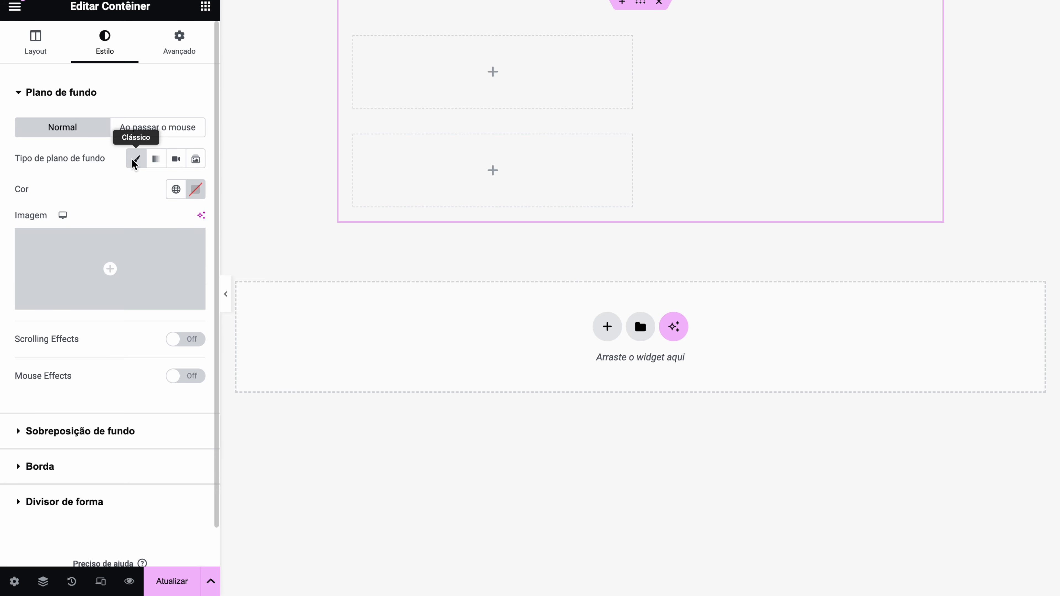
pyautogui.click(196, 189)
pyautogui.click(222, 284)
pyautogui.moveTo(232, 284); pyautogui.dragTo(284, 309)
pyautogui.click(215, 370)
pyautogui.click(176, 370)
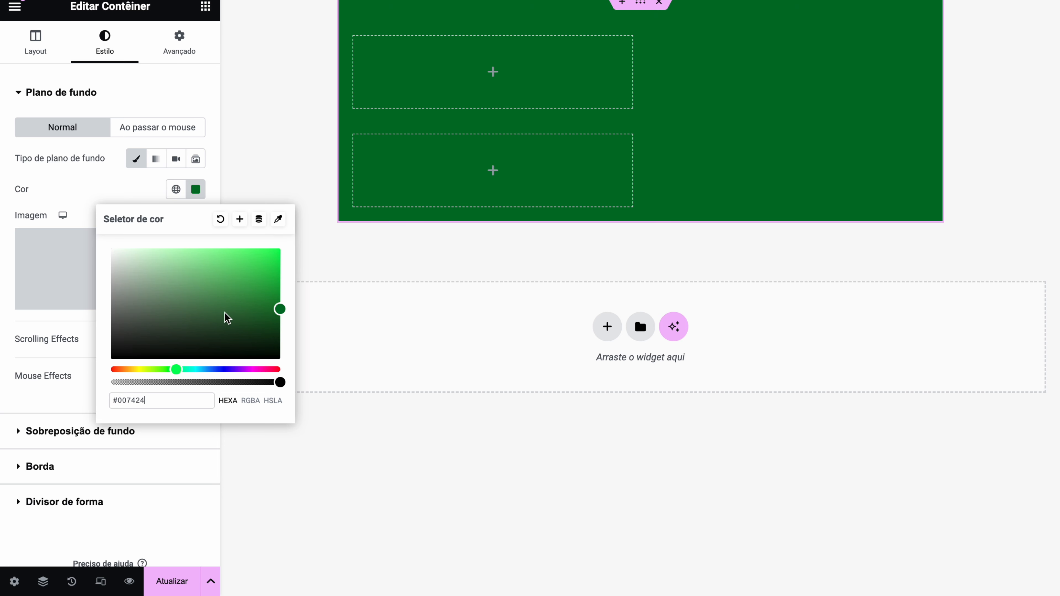
pyautogui.click(211, 369)
pyautogui.click(272, 322)
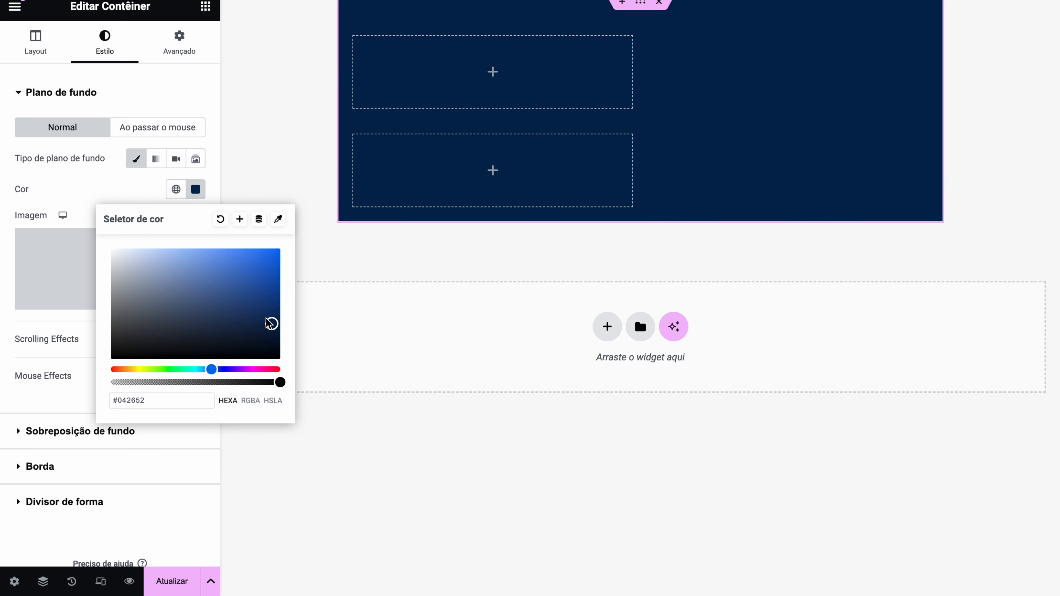
pyautogui.click(120, 183)
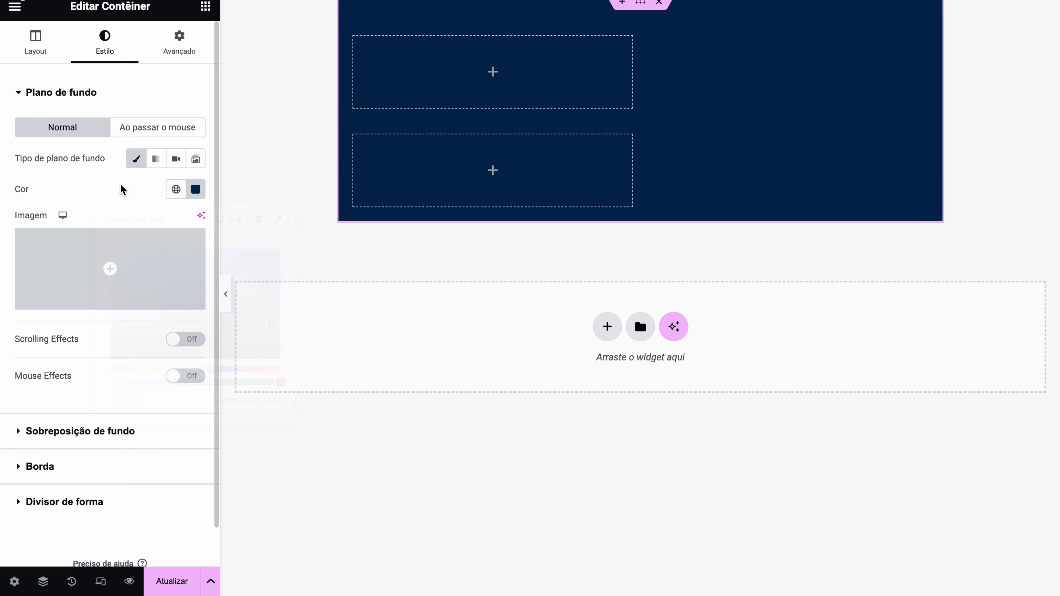
# Set the container's width to 100% and preview the page without the editing panel
pyautogui.click(25, 42)
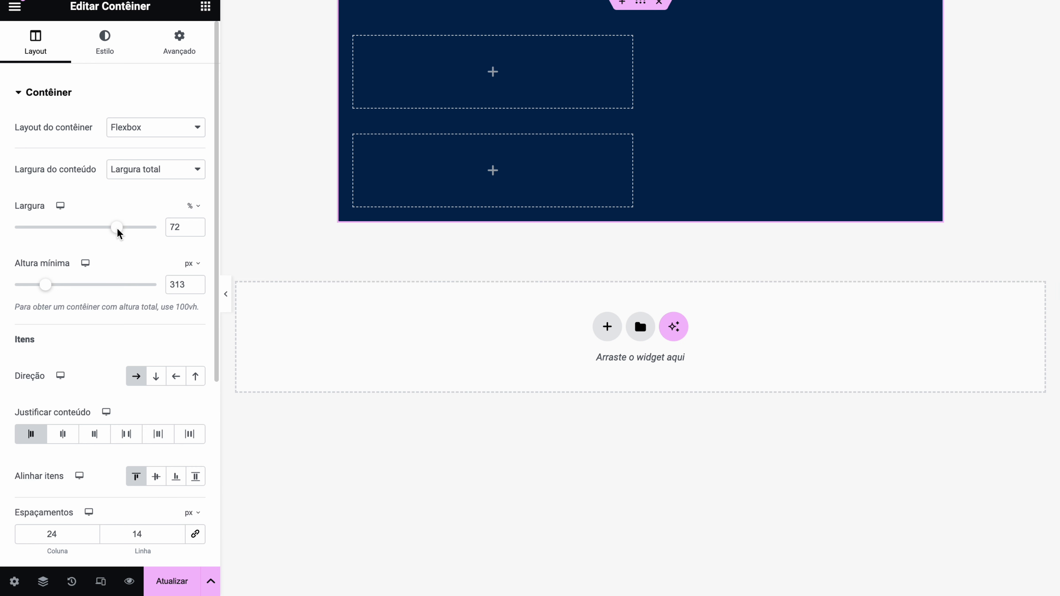
pyautogui.moveTo(117, 228); pyautogui.dragTo(650, 125)
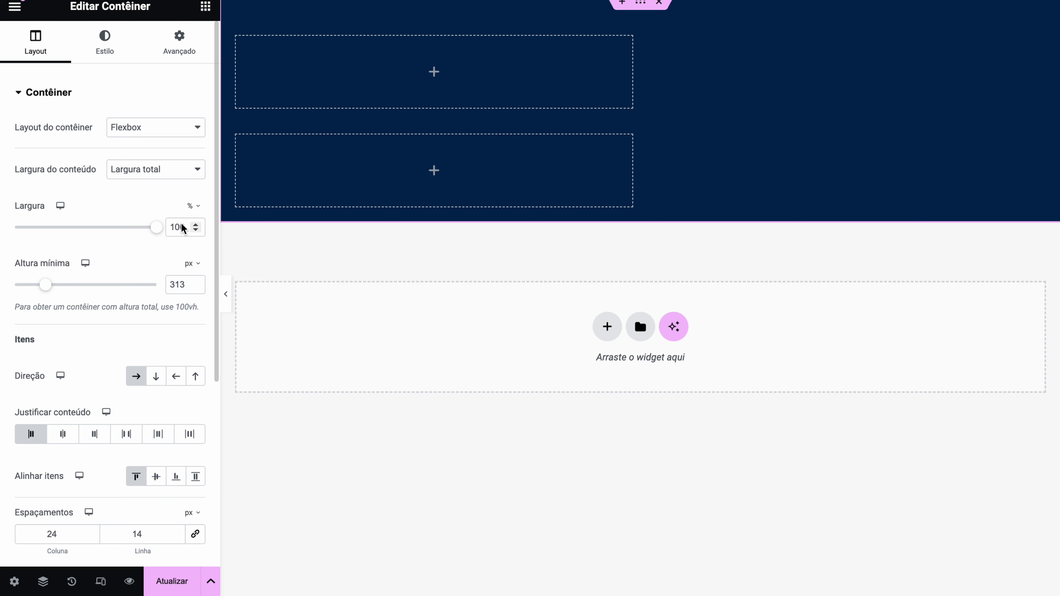
pyautogui.click(227, 294)
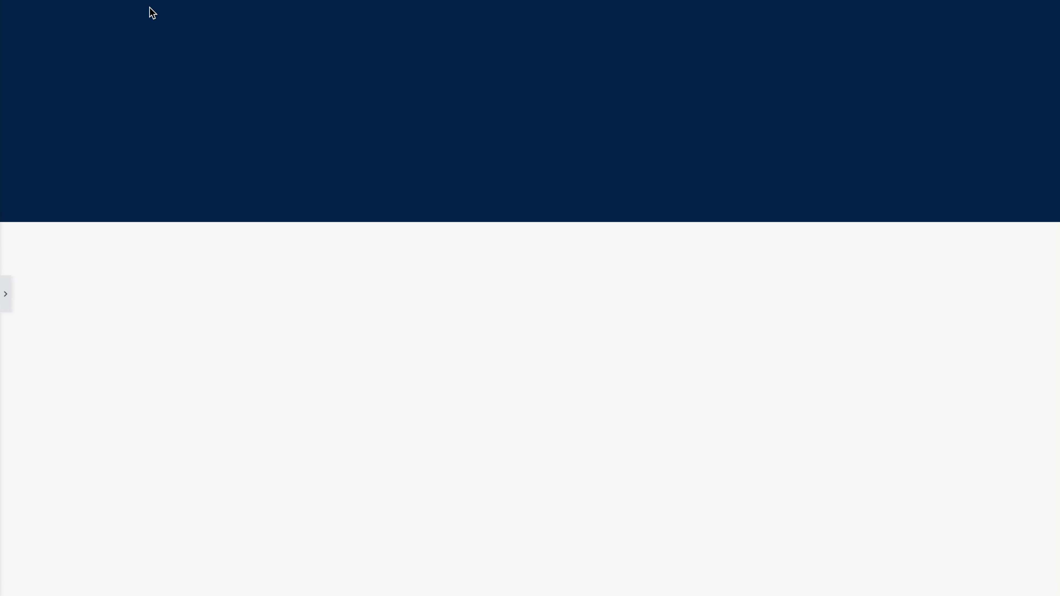
pyautogui.click(9, 297)
# Try a container width of 72% in the preview and return the width to 100%
pyautogui.moveTo(185, 229); pyautogui.dragTo(152, 220)
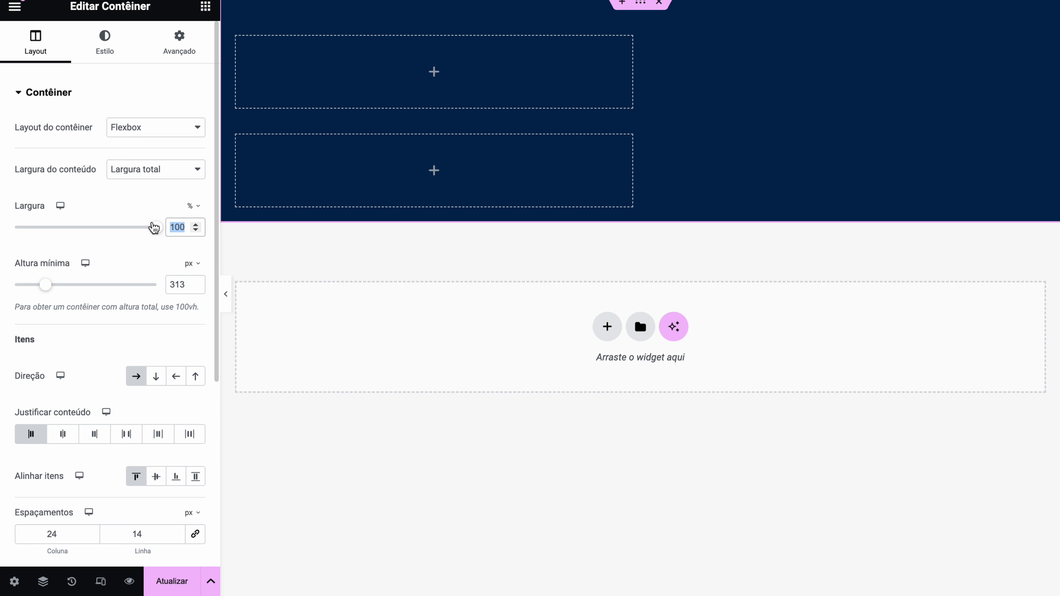
pyautogui.write('72')
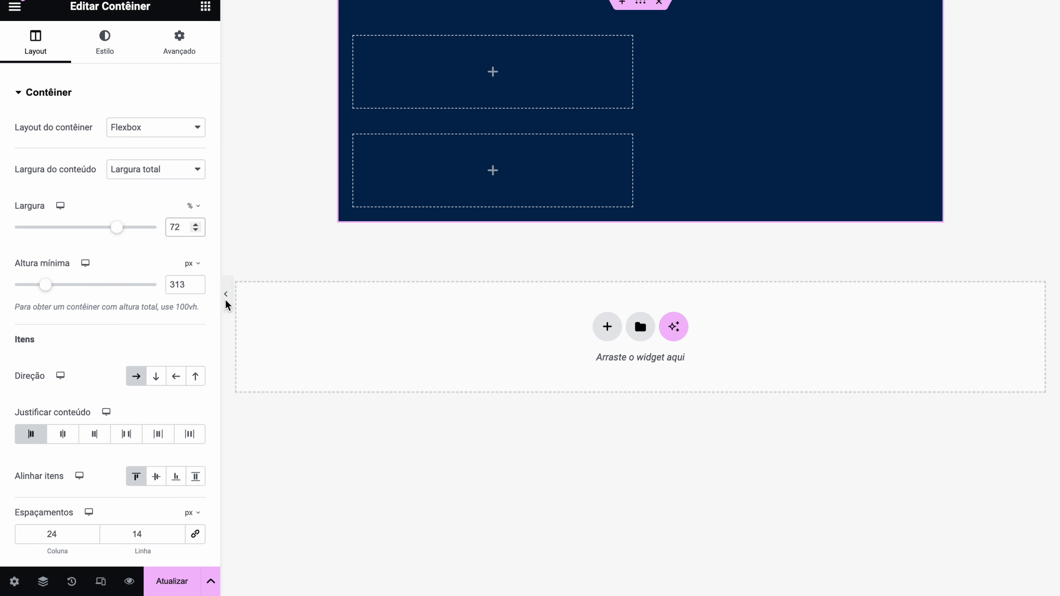
pyautogui.click(227, 298)
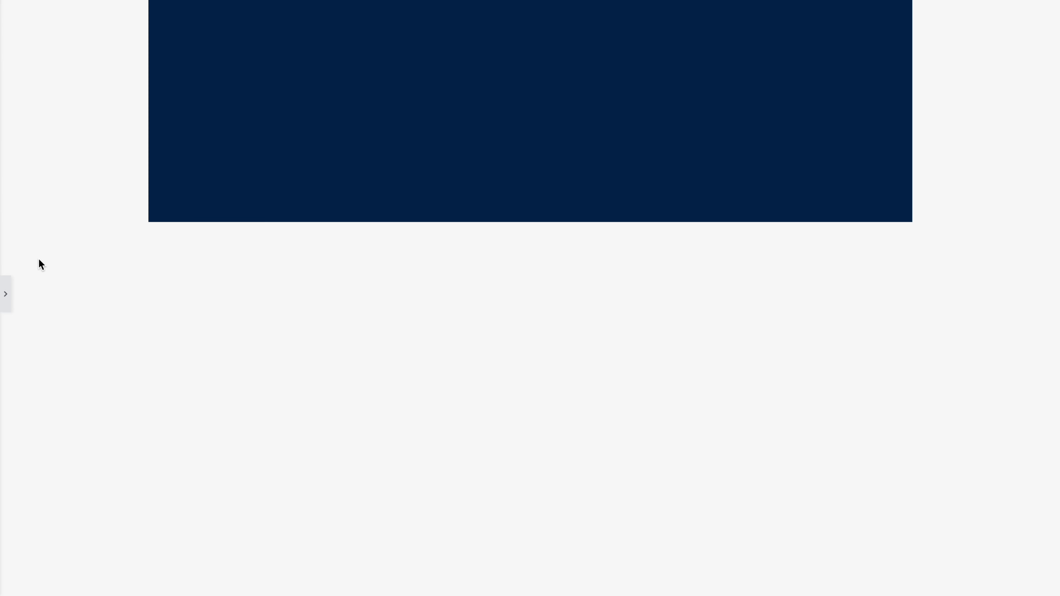
pyautogui.click(5, 298)
pyautogui.moveTo(117, 228); pyautogui.dragTo(167, 227)
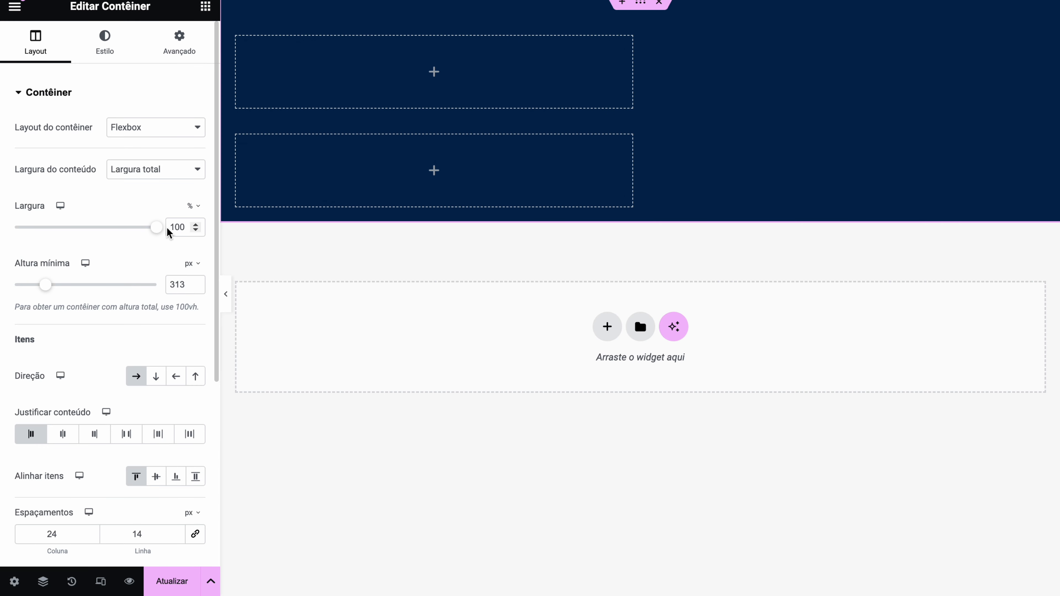
# Set CAPA-WP-TURBO.png from the media library as the container's background image
pyautogui.click(107, 35)
pyautogui.click(110, 264)
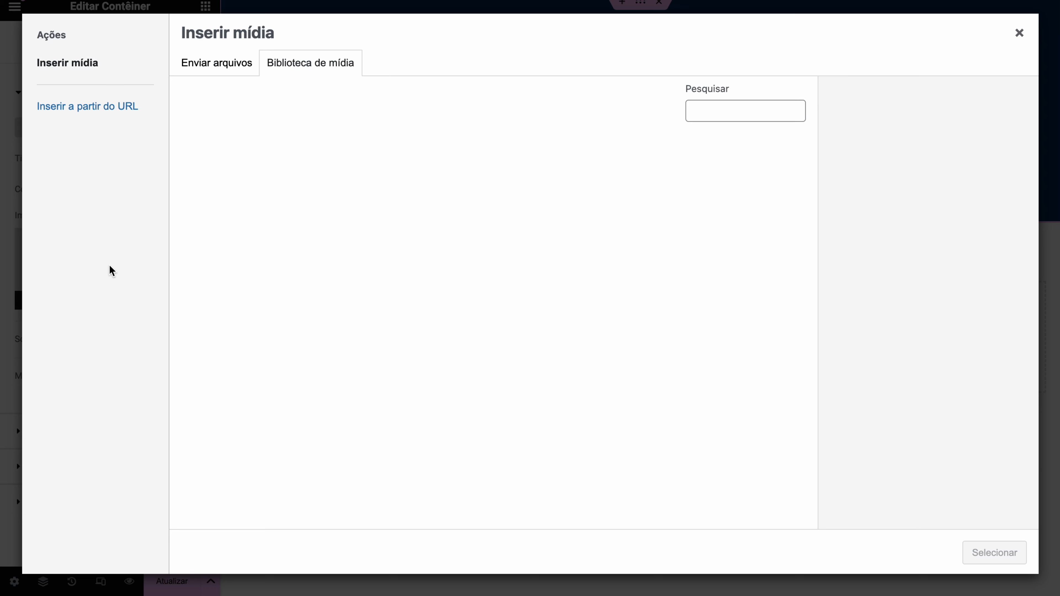
pyautogui.click(259, 179)
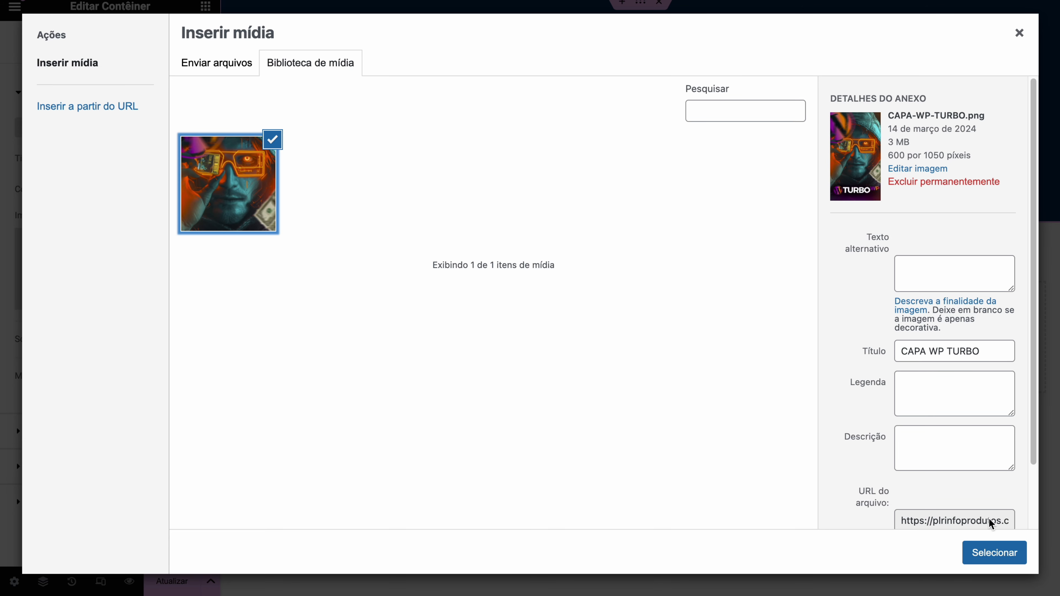
pyautogui.rightClick(996, 555)
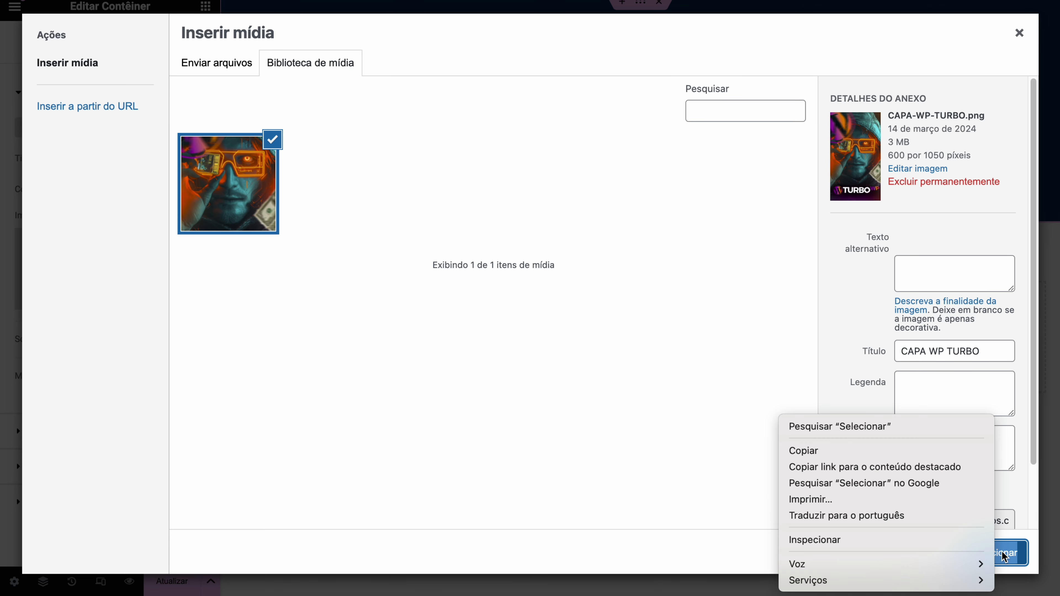
pyautogui.click(1006, 553)
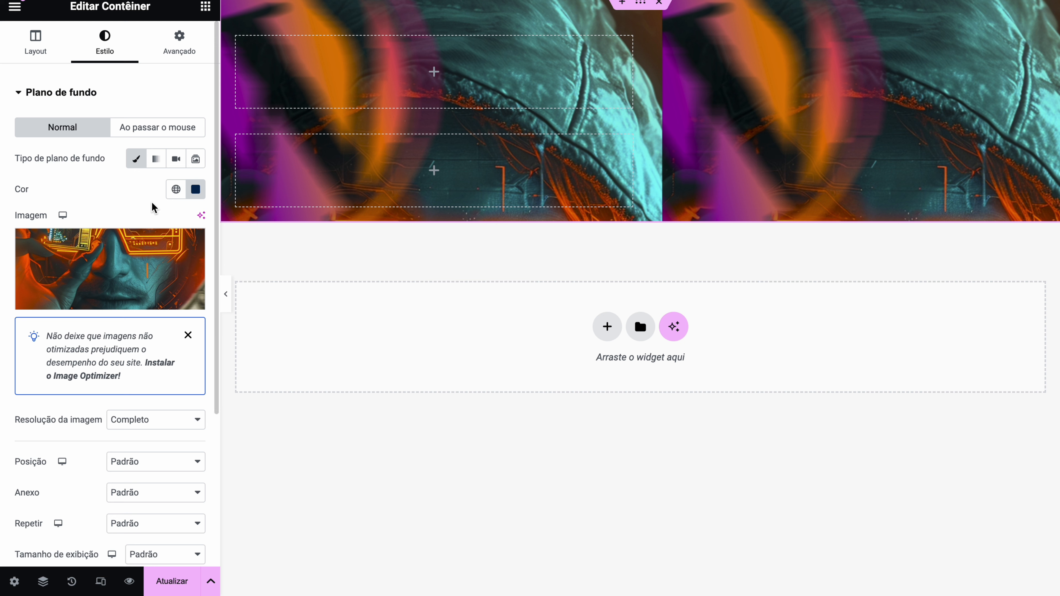
# Try the Thumbnail - 150 x 150 resolution for the background image and set it to Medium - 300 x 300
pyautogui.click(159, 421)
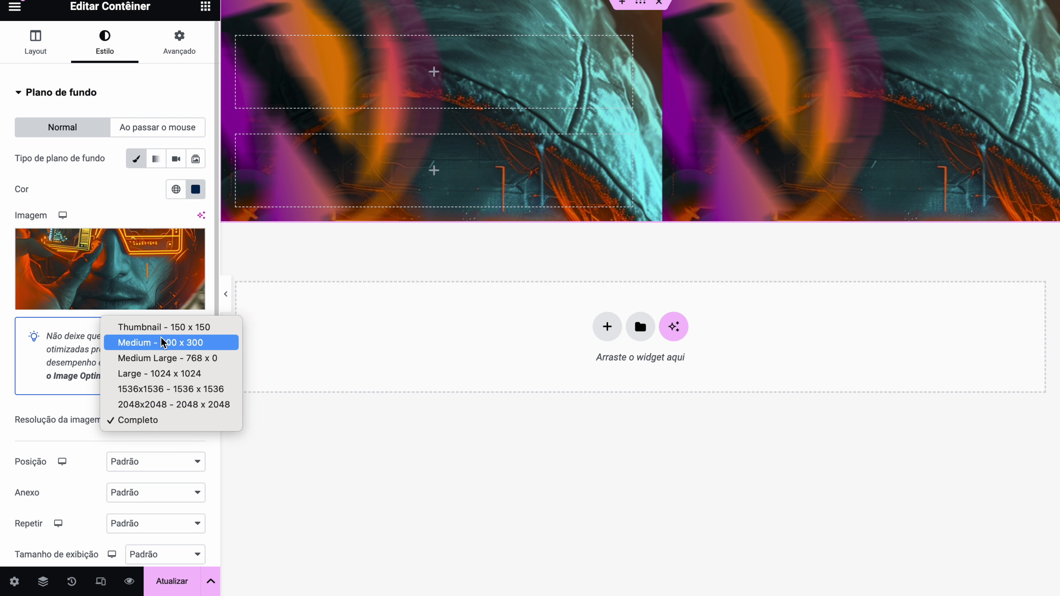
pyautogui.click(161, 328)
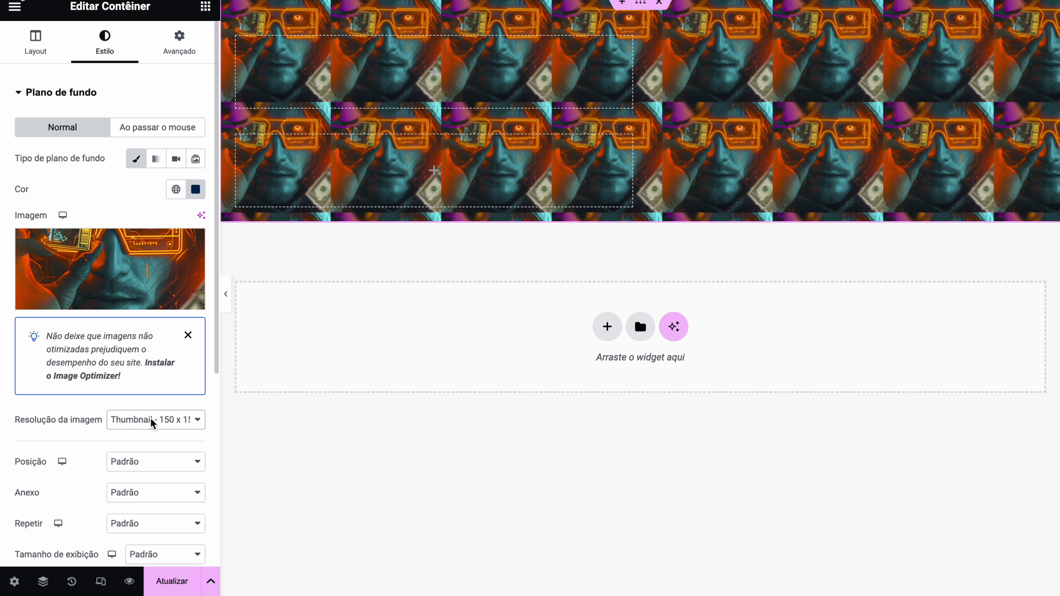
pyautogui.click(162, 419)
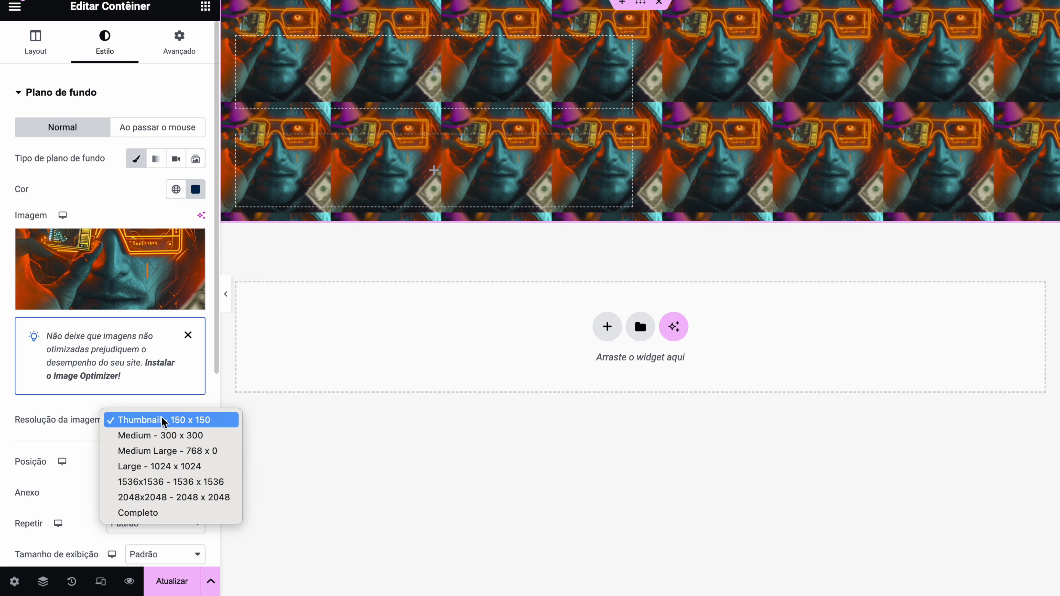
pyautogui.click(169, 436)
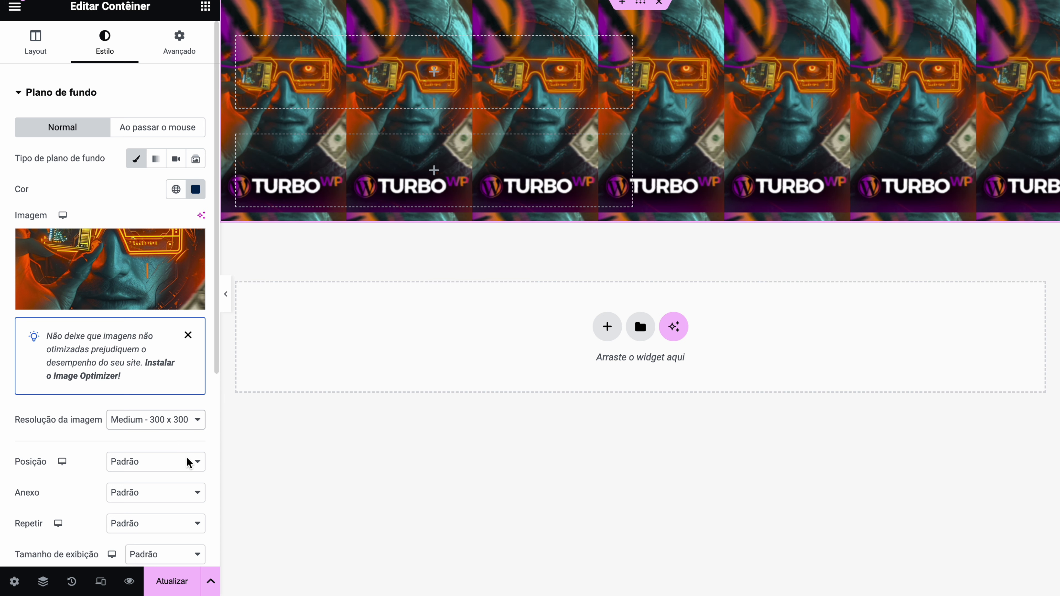
# Try the Centro ao centro and Centro à direita positions for the background image and set it to Superior ao centro
pyautogui.moveTo(214, 361); pyautogui.dragTo(212, 392)
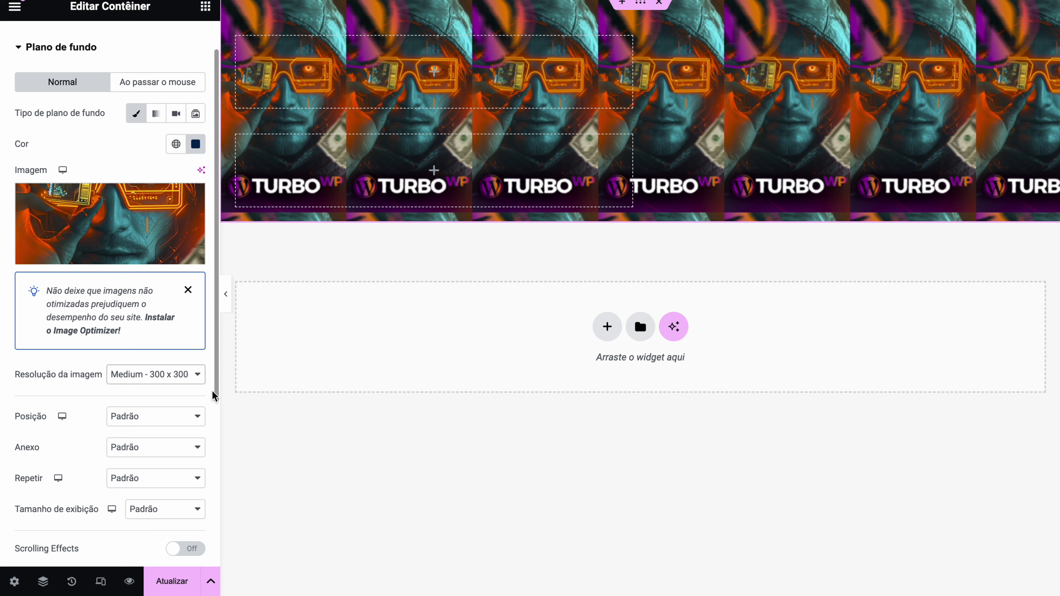
pyautogui.click(176, 416)
pyautogui.click(162, 436)
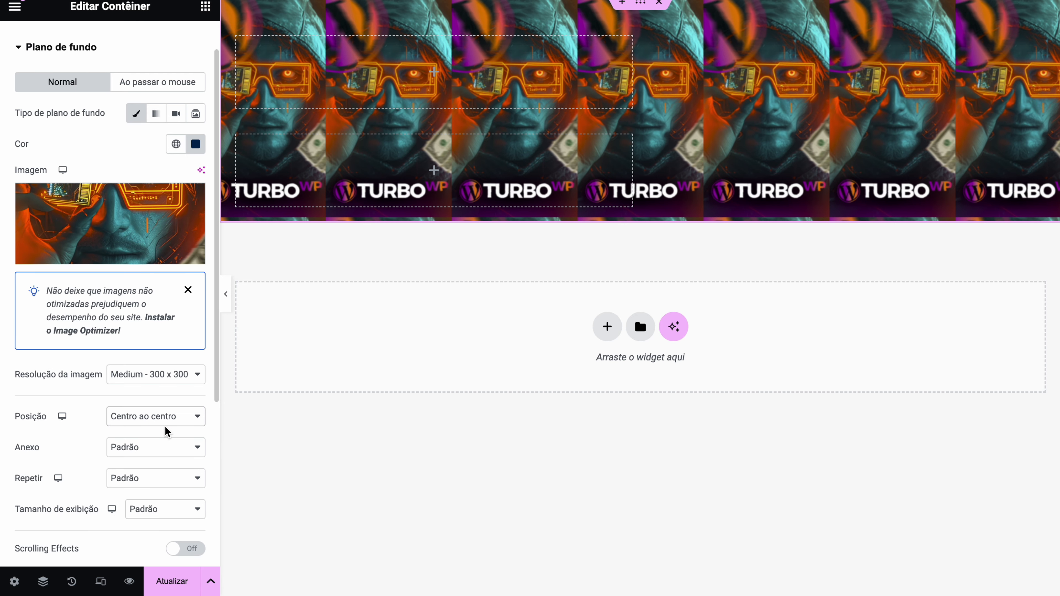
pyautogui.click(165, 421)
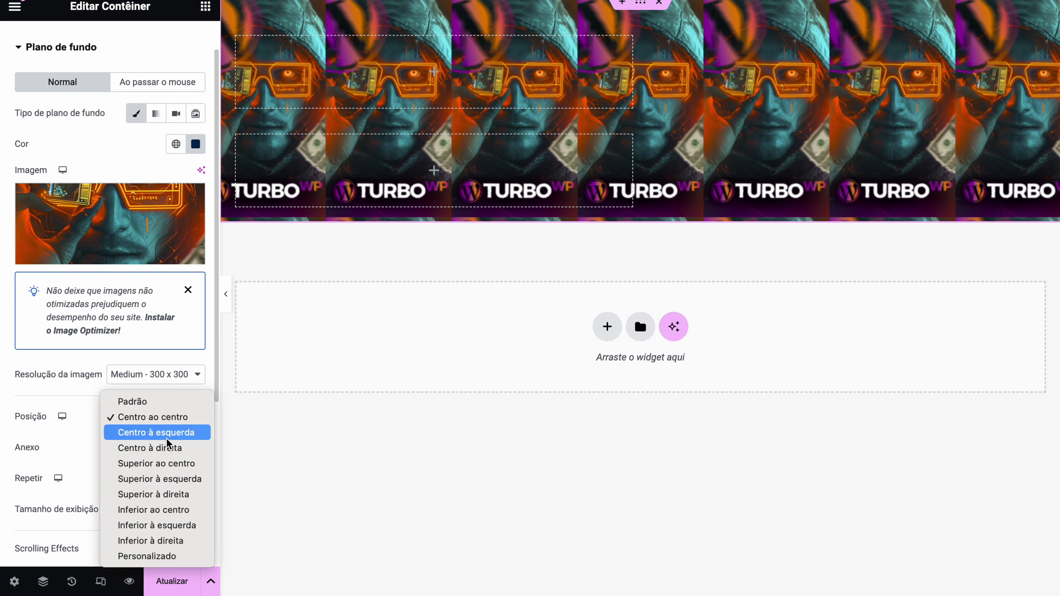
pyautogui.click(169, 453)
pyautogui.click(172, 418)
pyautogui.click(182, 435)
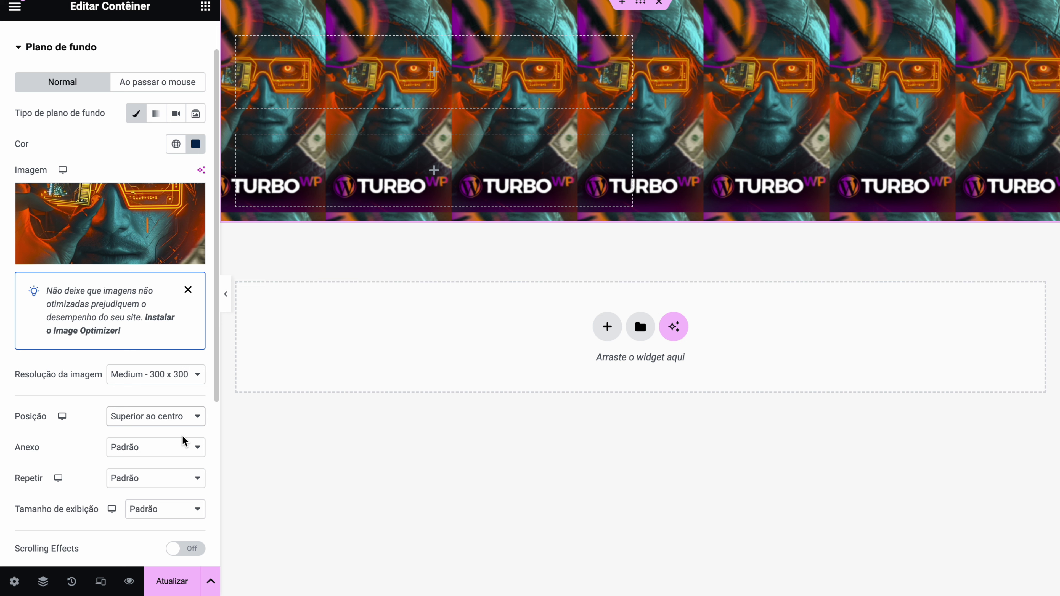
# Set the attachment (Anexo) of the container's background image to Fixo
pyautogui.click(183, 436)
pyautogui.click(44, 431)
pyautogui.click(154, 444)
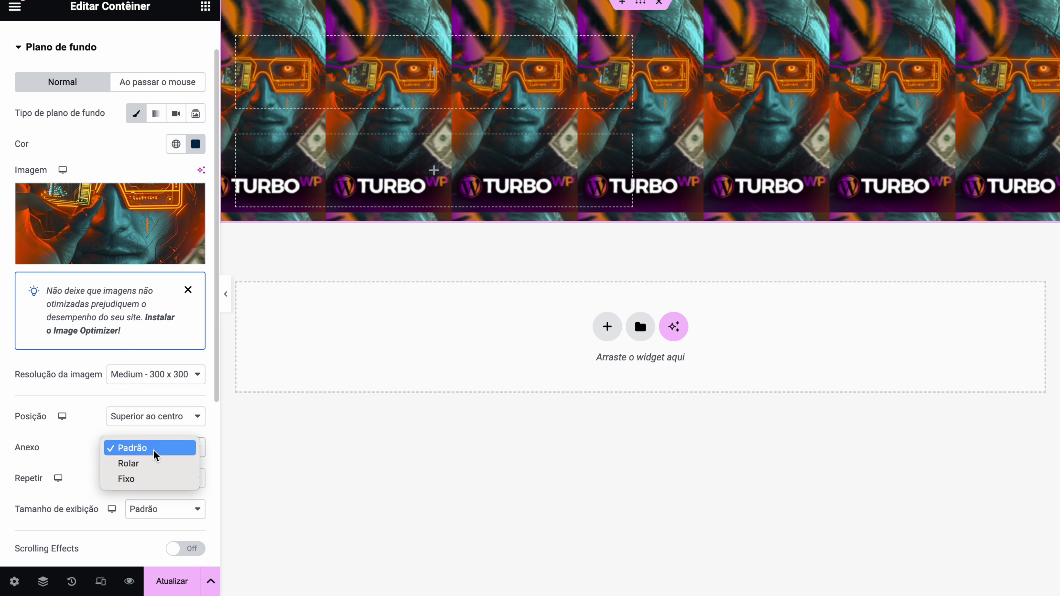
pyautogui.click(155, 480)
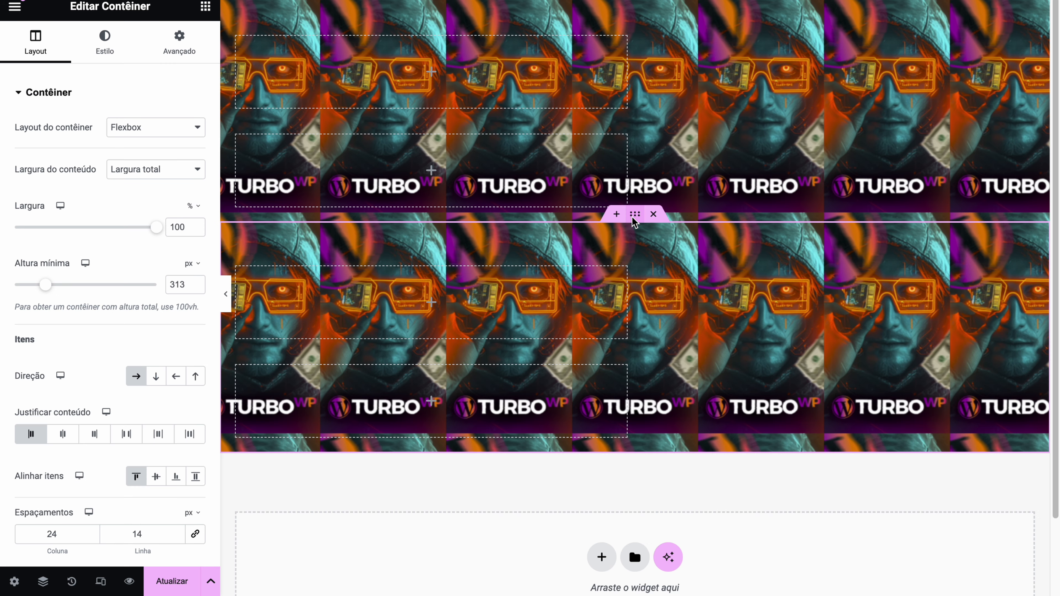
# Duplicate the container below itself several times and scroll through the page to preview the fixed background
pyautogui.rightClick(632, 216)
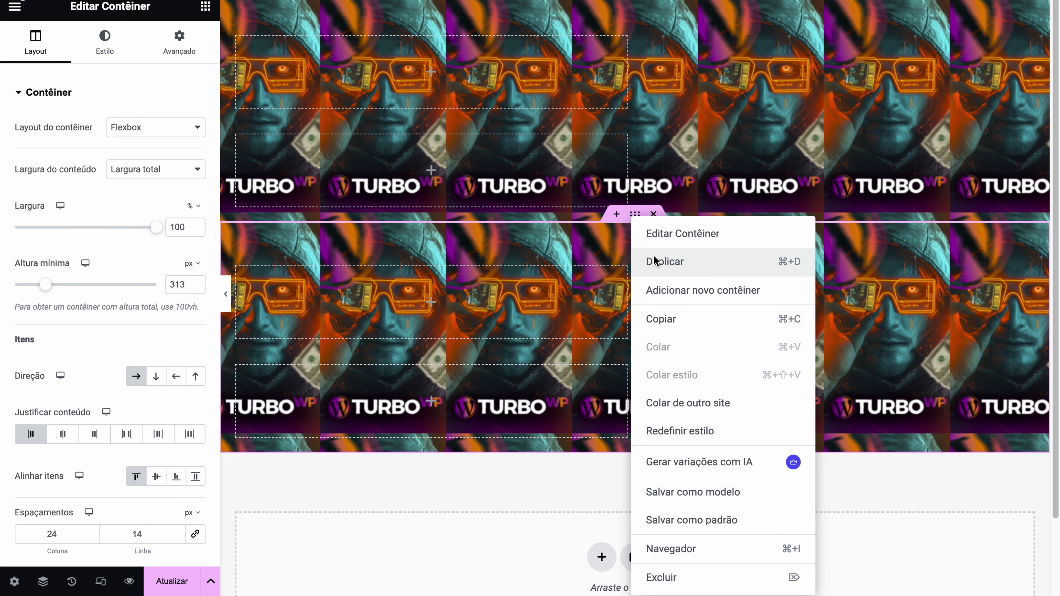
pyautogui.click(646, 262)
pyautogui.rightClick(639, 217)
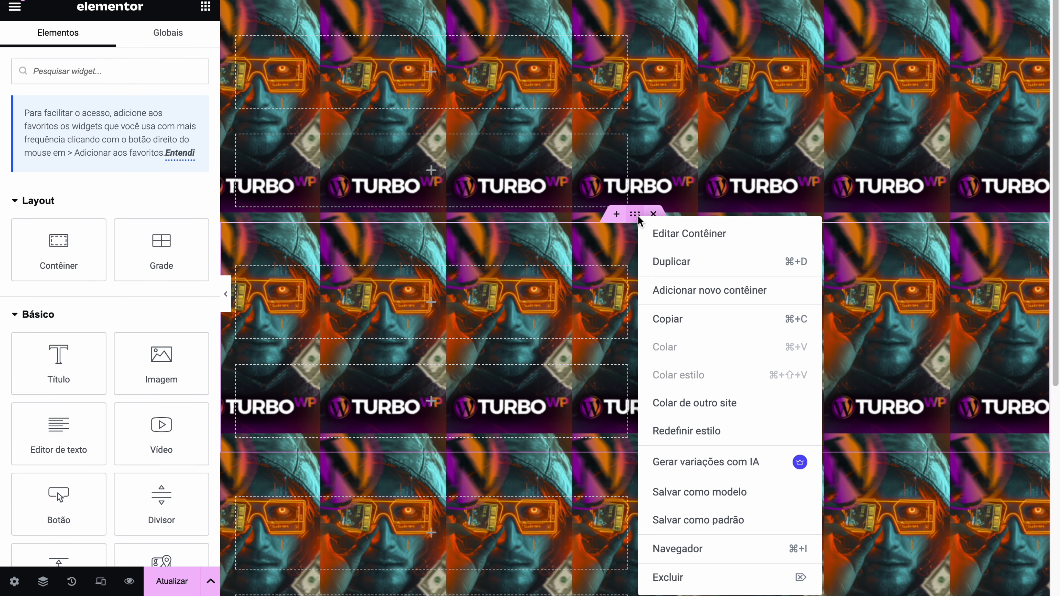
pyautogui.click(660, 263)
pyautogui.scroll(-8, 1056, 79)
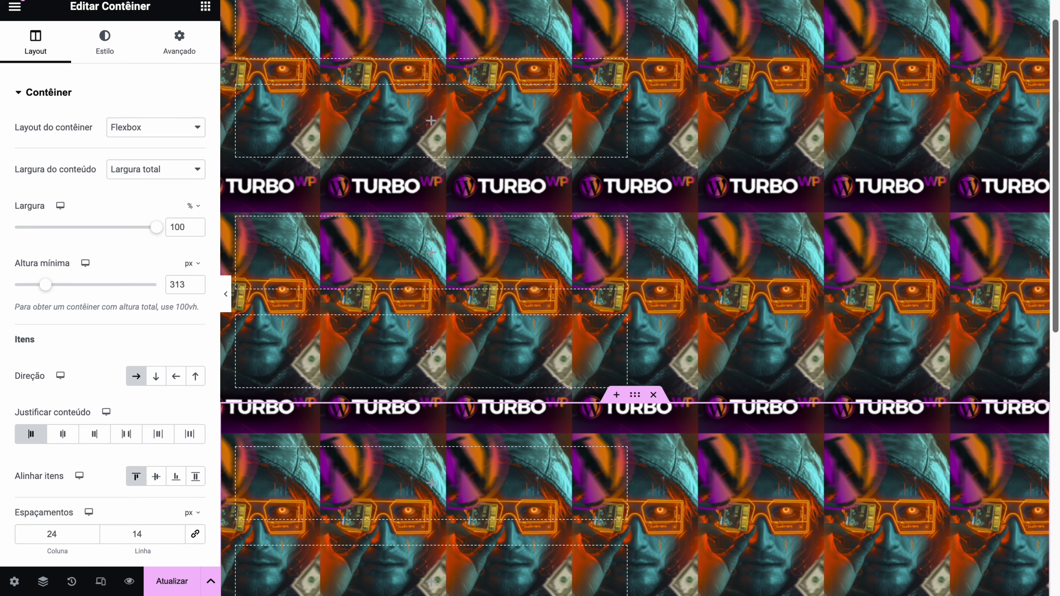
pyautogui.moveTo(1057, 264); pyautogui.dragTo(1057, 278)
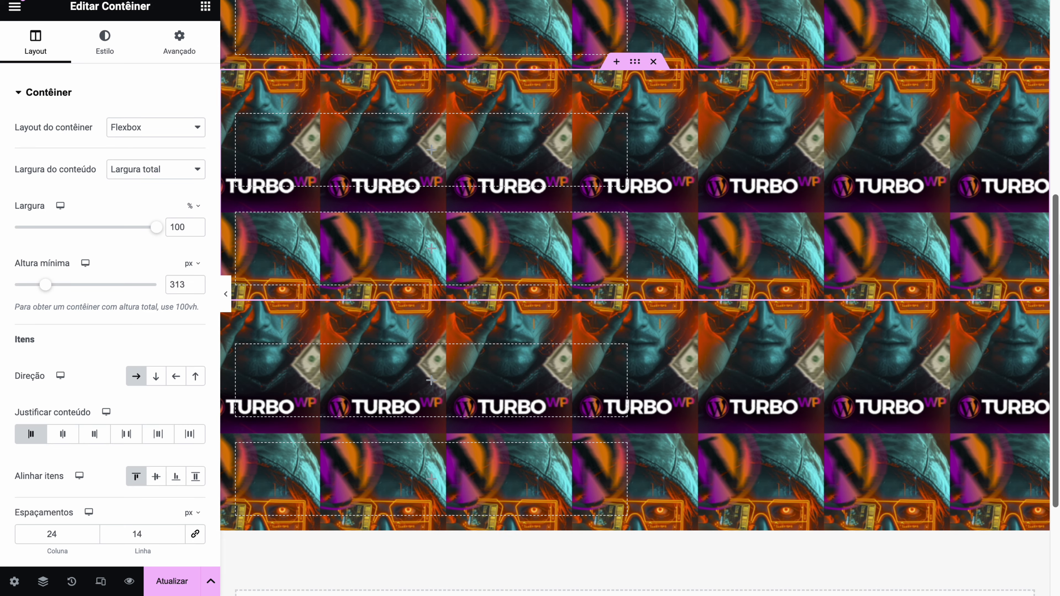
pyautogui.moveTo(1058, 238); pyautogui.dragTo(1058, 160)
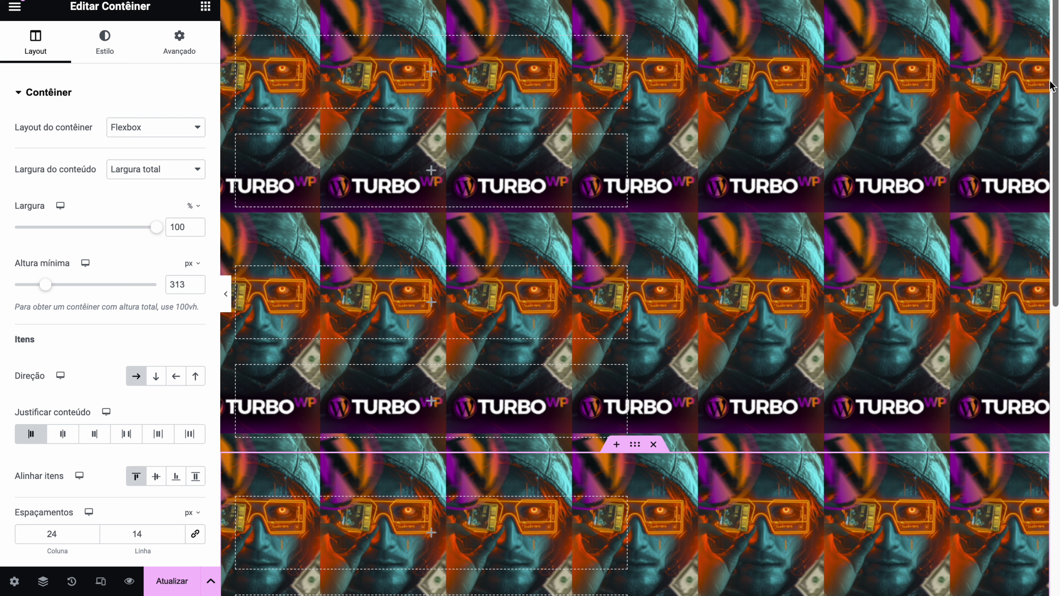
# Delete the duplicated containers, keeping only the original one
pyautogui.click(653, 215)
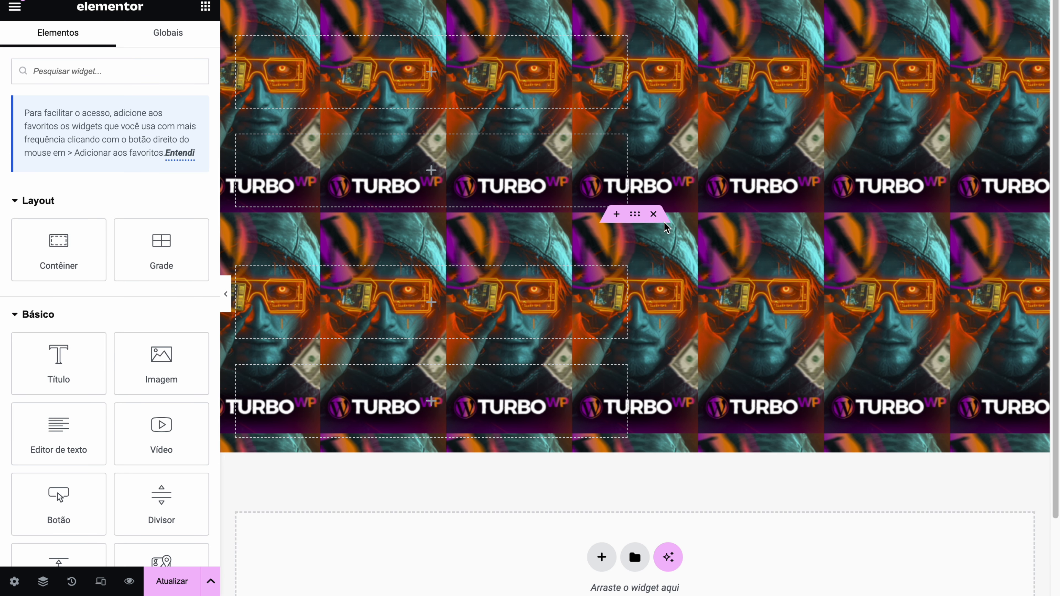
pyautogui.click(656, 215)
pyautogui.click(657, 217)
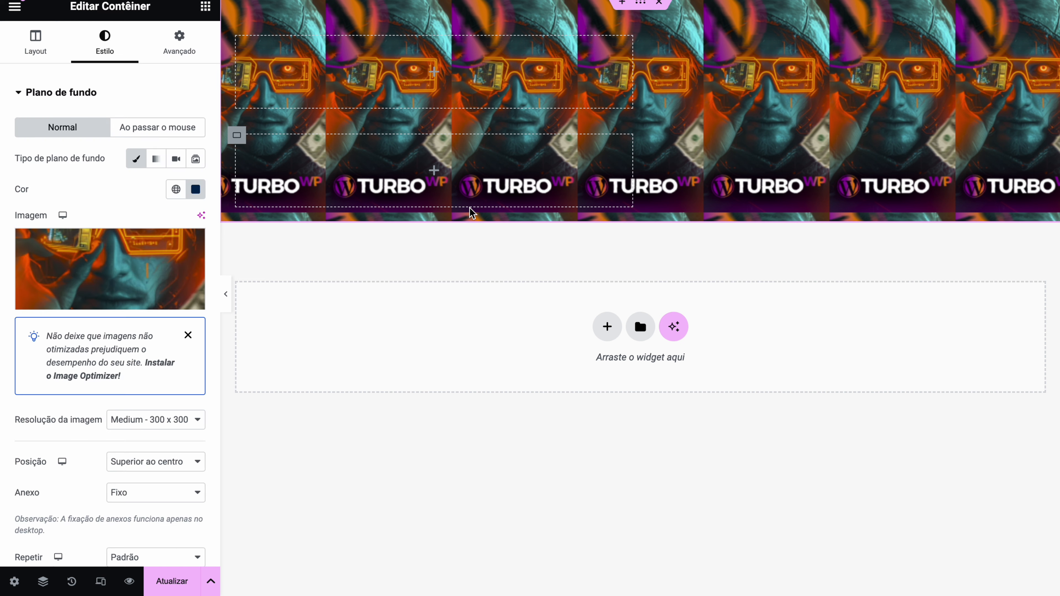
# Keep the background attachment at Fixo and remove the container's background image
pyautogui.scroll(-5, 159, 436)
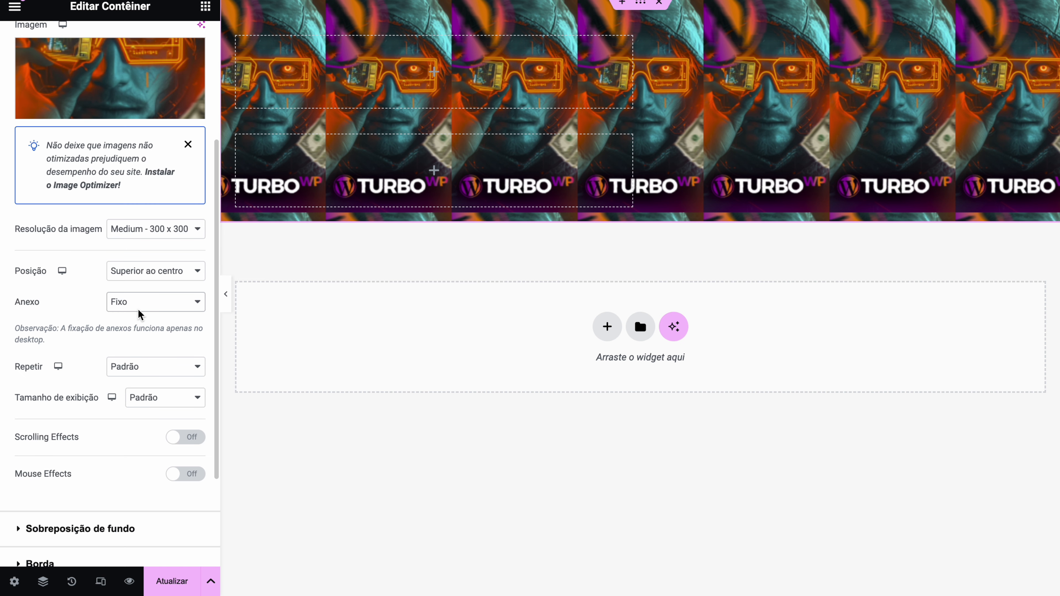
pyautogui.click(137, 304)
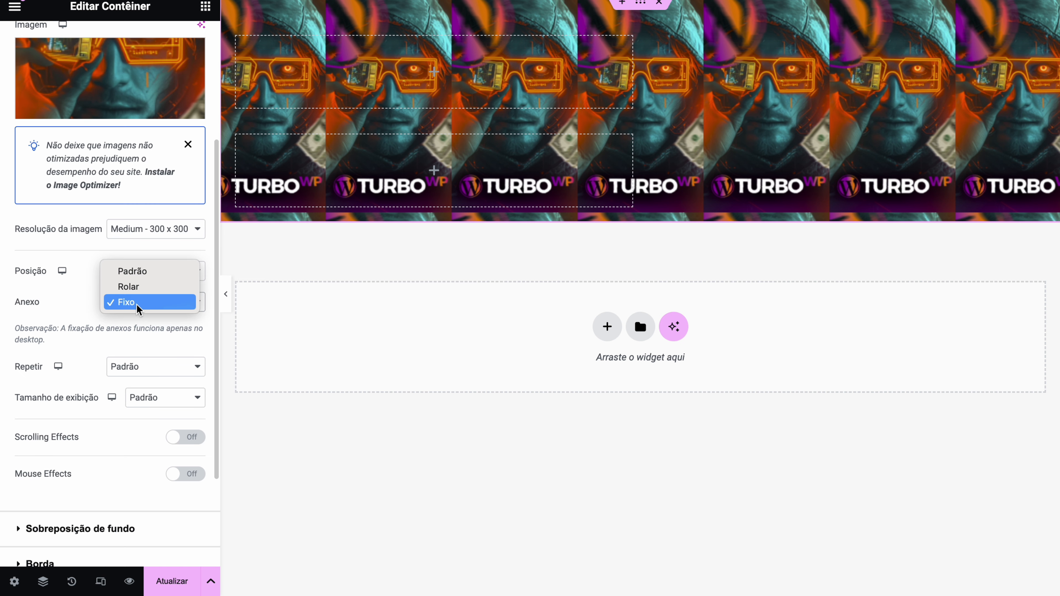
pyautogui.click(114, 310)
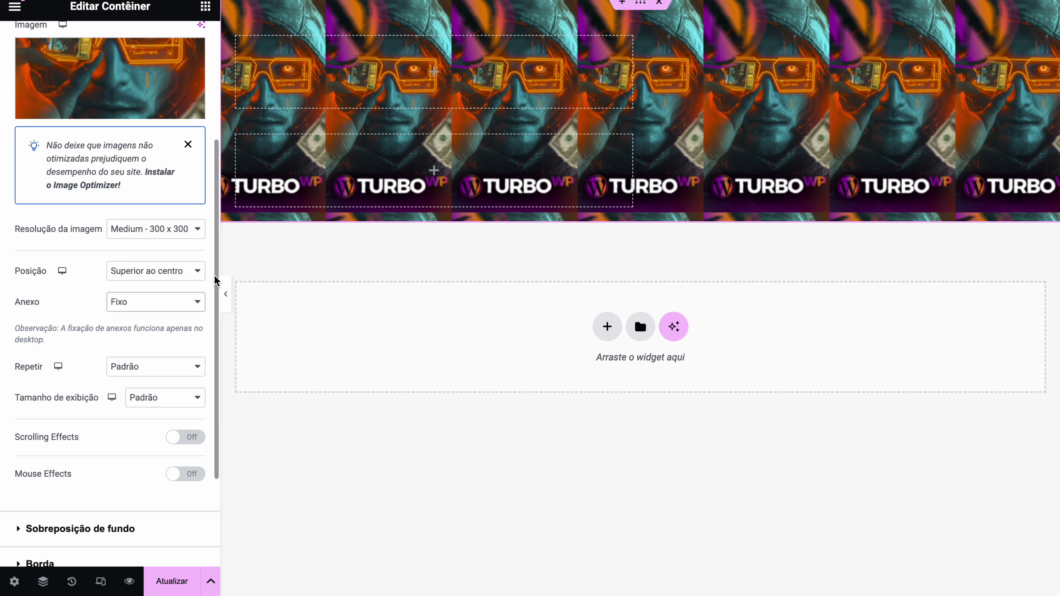
pyautogui.scroll(2, 205, 180)
pyautogui.scroll(-2, 190, 260)
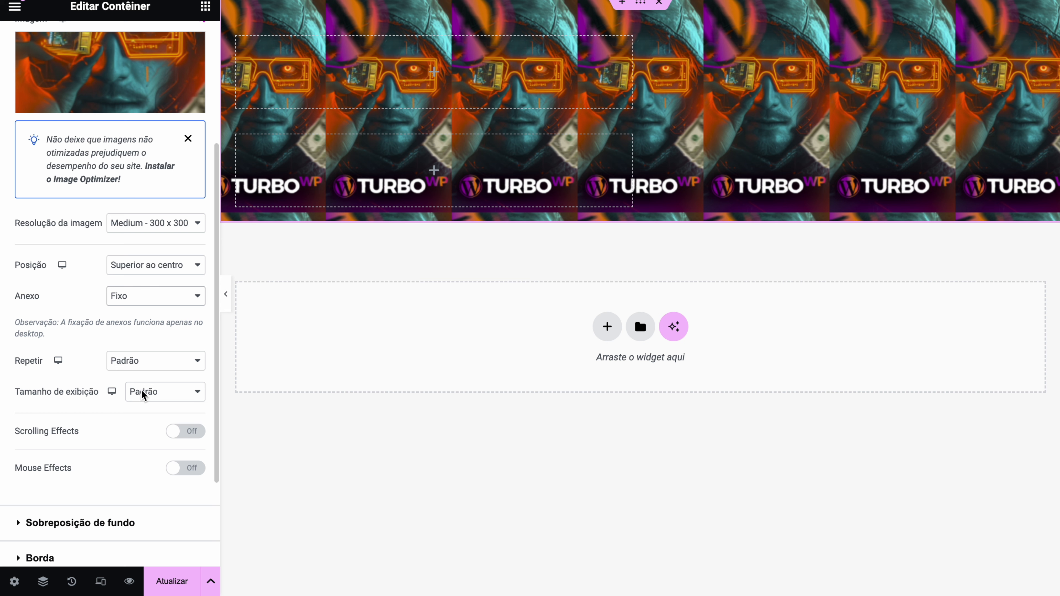
pyautogui.moveTo(213, 402); pyautogui.dragTo(210, 279)
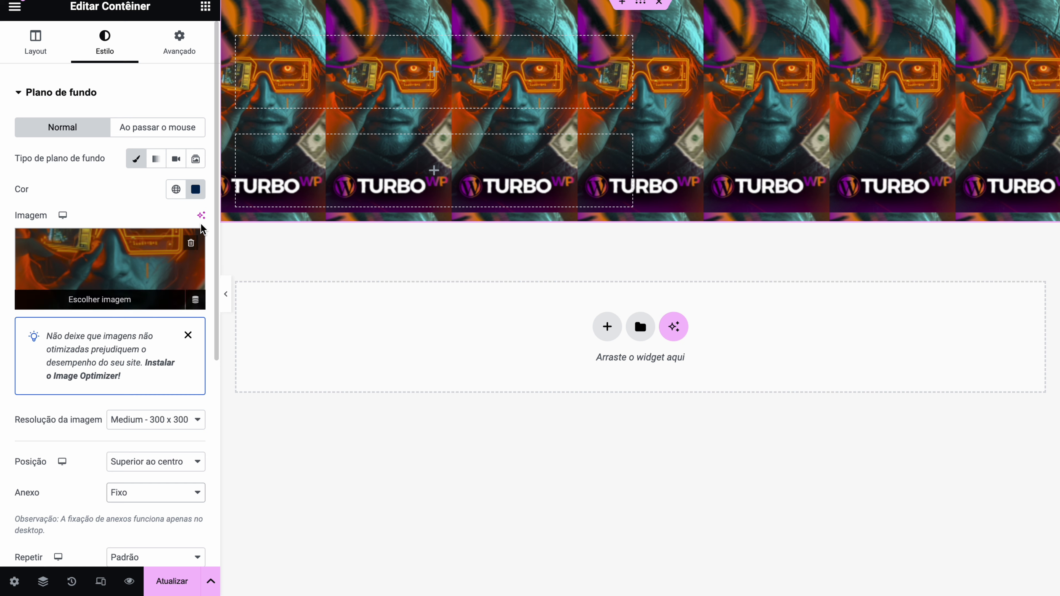
pyautogui.click(192, 244)
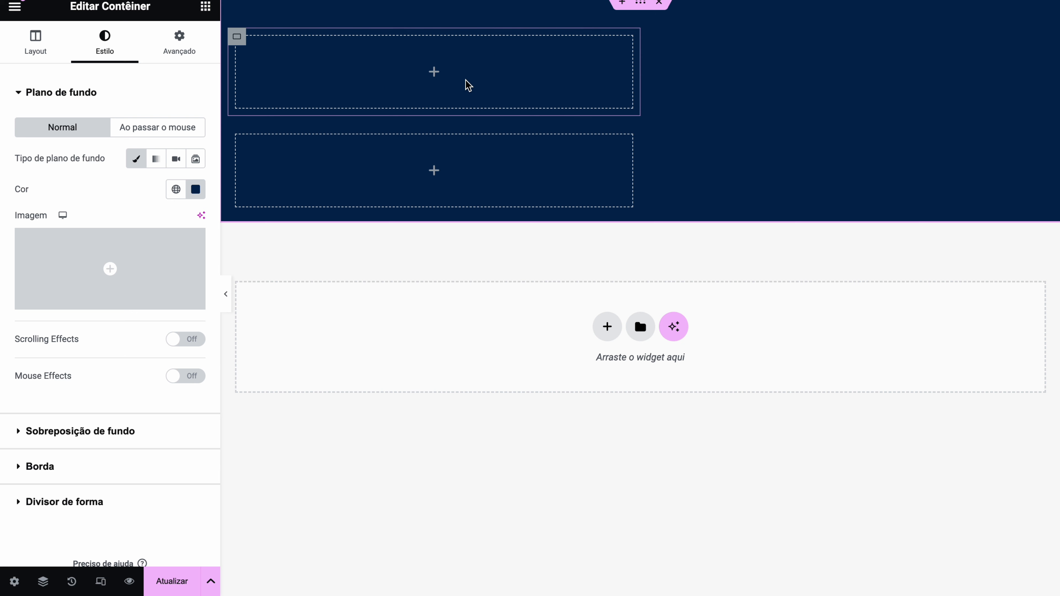
# Add an Image widget to the upper inner container, using CAPA-WP-TURBO.png at Medium - 300 x 300 resolution
pyautogui.click(205, 7)
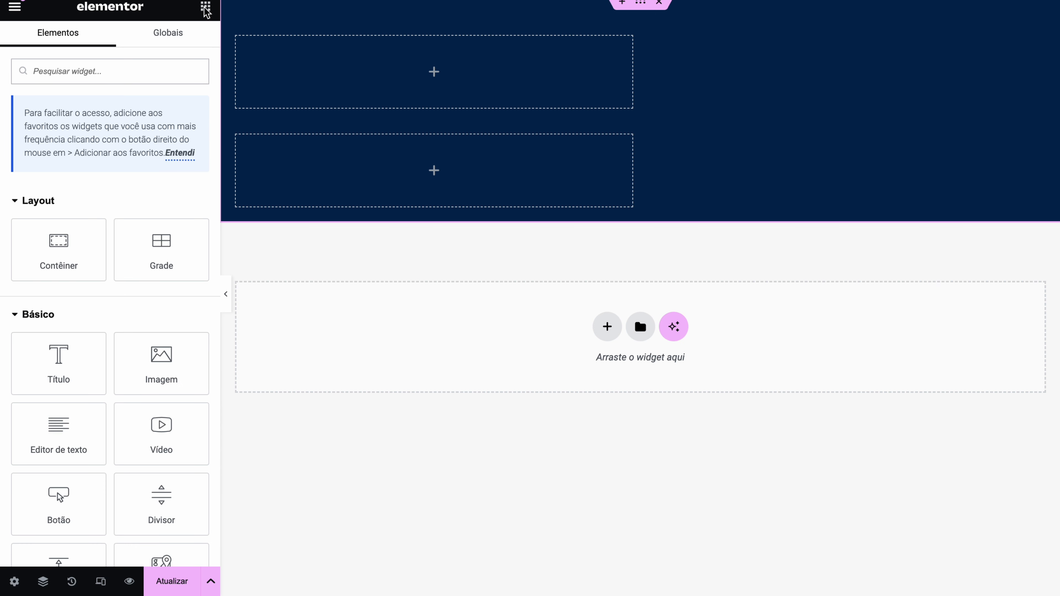
pyautogui.moveTo(146, 361); pyautogui.dragTo(450, 73)
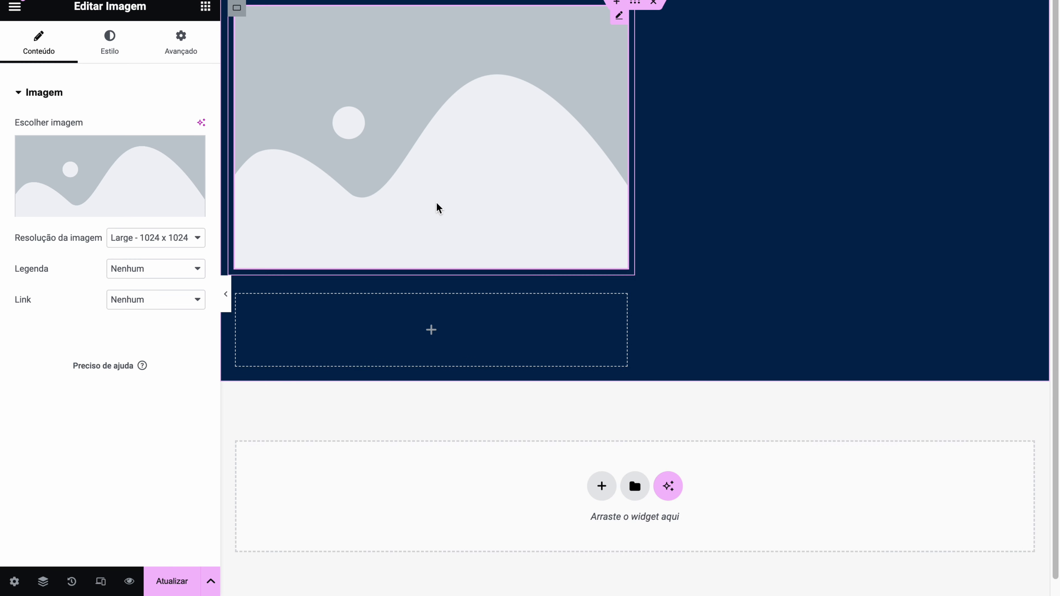
pyautogui.moveTo(111, 201)
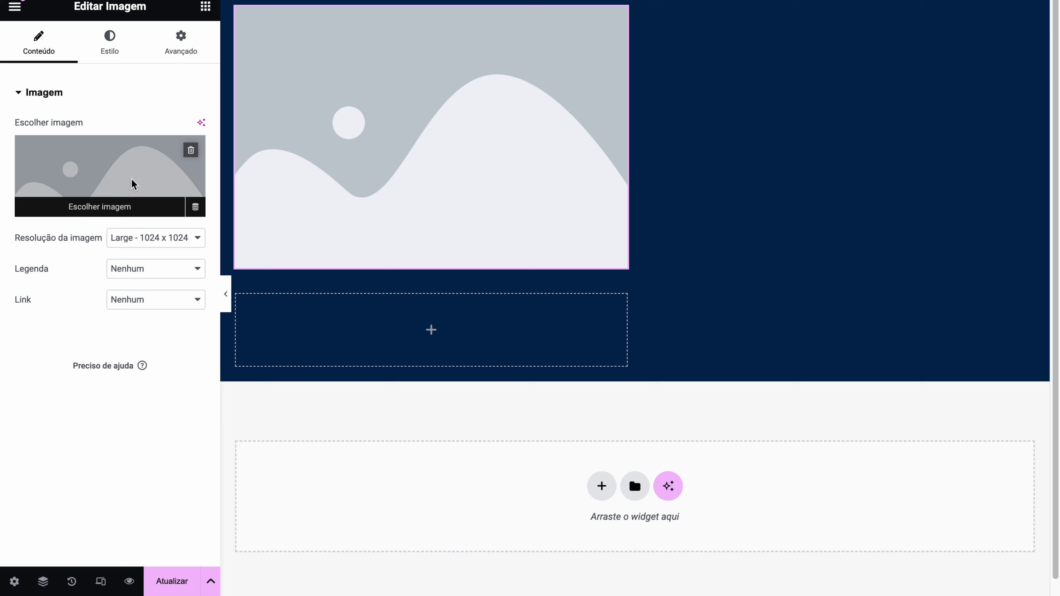
pyautogui.click(110, 170)
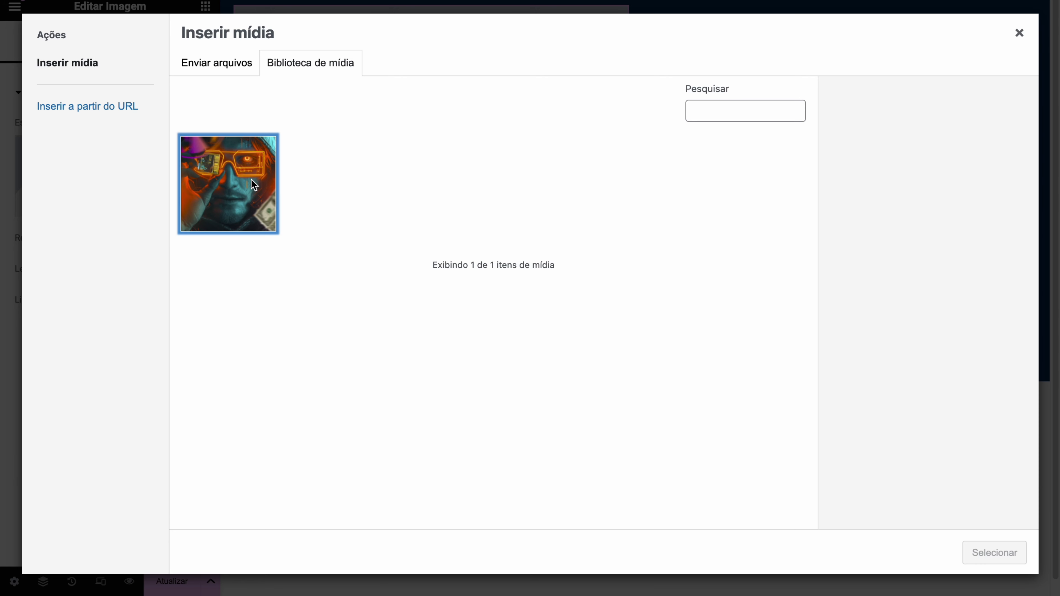
pyautogui.click(199, 156)
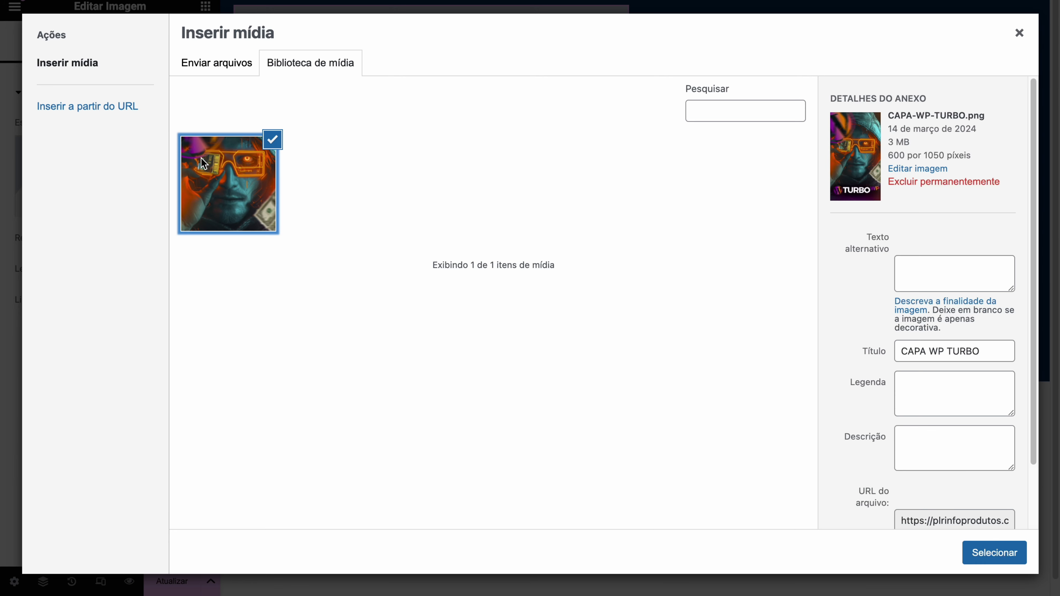
pyautogui.click(966, 552)
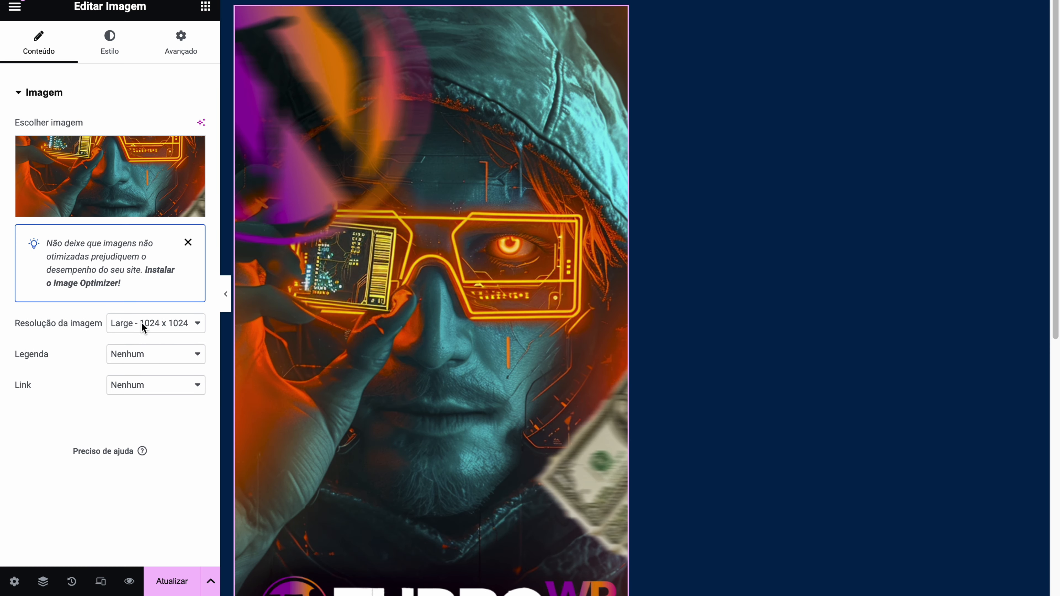
pyautogui.click(119, 327)
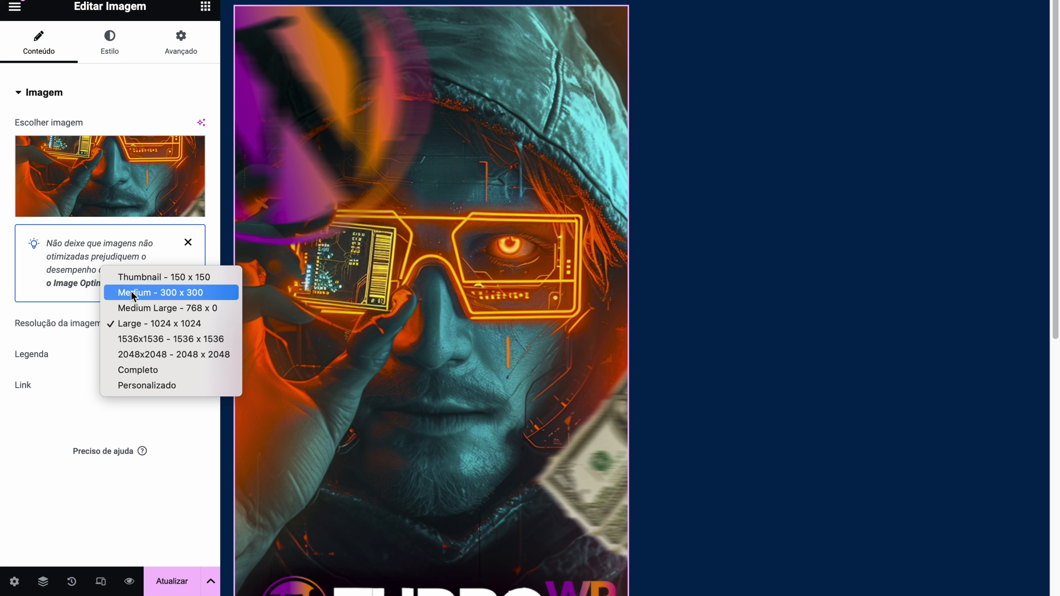
pyautogui.click(155, 293)
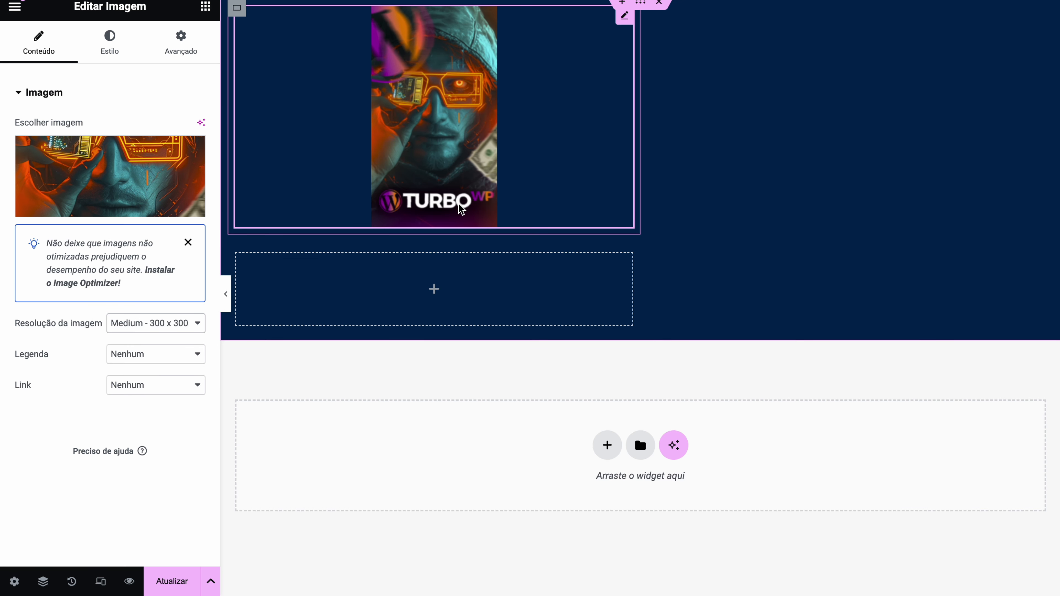
# Set the image's caption to Legenda personalizada, try the text "TURBO WP" and clear it, and set the link to URL personalizado
pyautogui.click(152, 355)
pyautogui.click(163, 385)
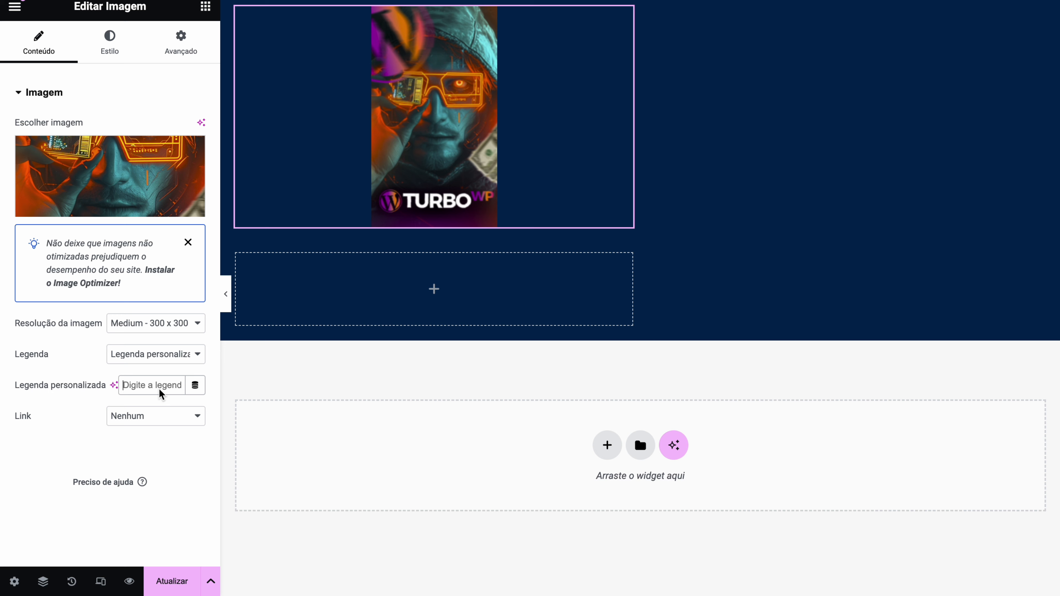
pyautogui.write('TURBO WP')
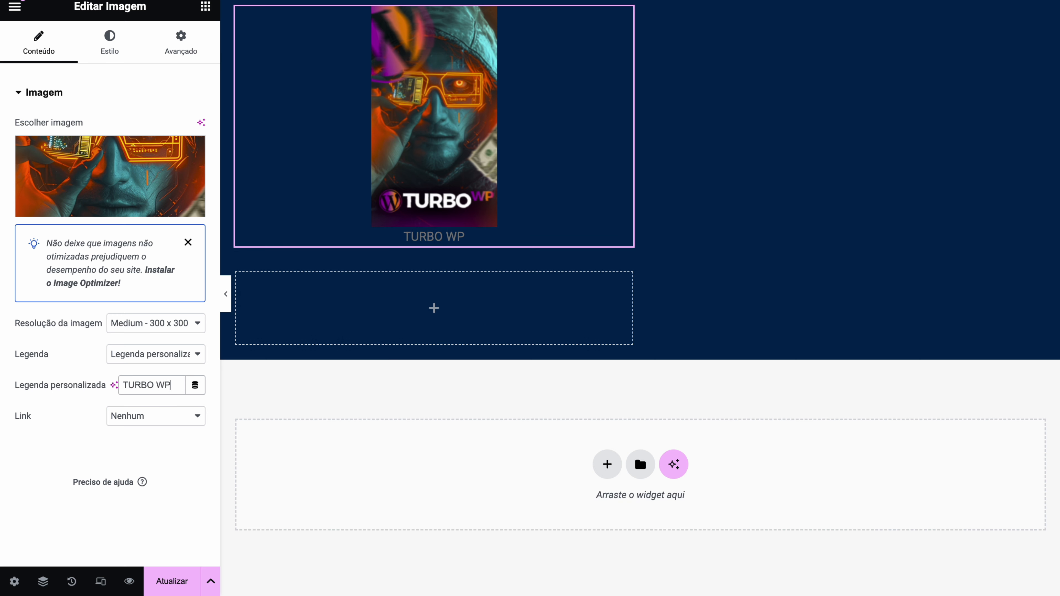
pyautogui.hotkey('ctrl', 'a')
pyautogui.press('BackSpace')
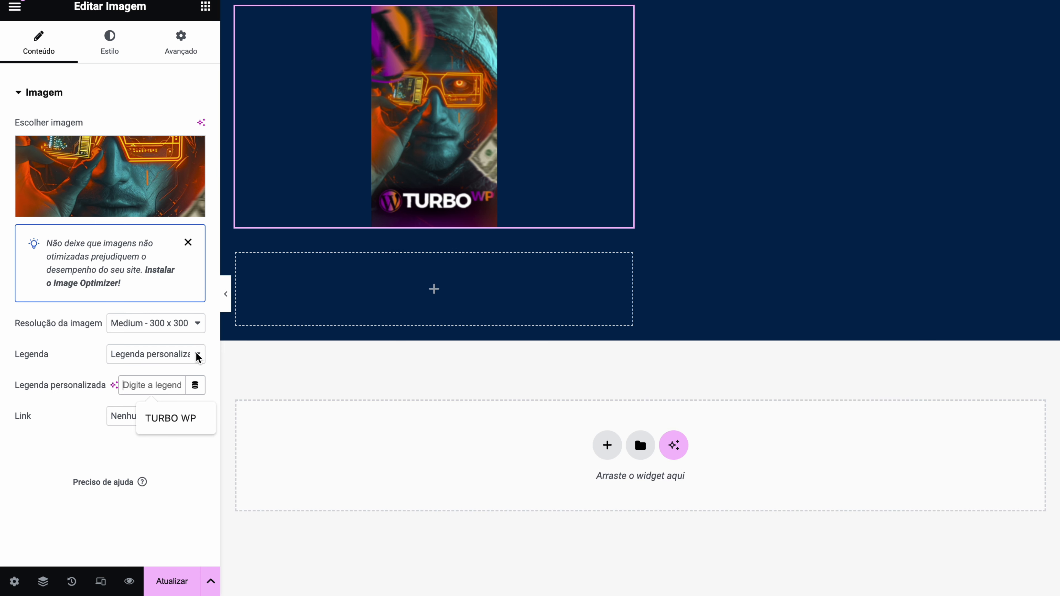
pyautogui.click(128, 420)
pyautogui.click(151, 449)
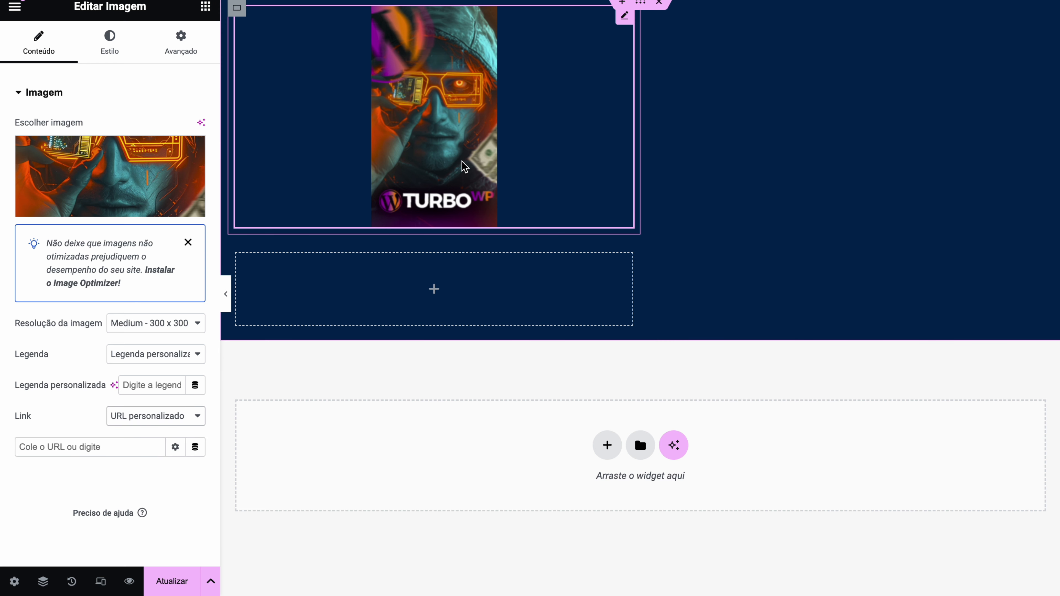
# Try the Centro and Esquerda alignments in the image's style settings and align the image right
pyautogui.click(104, 46)
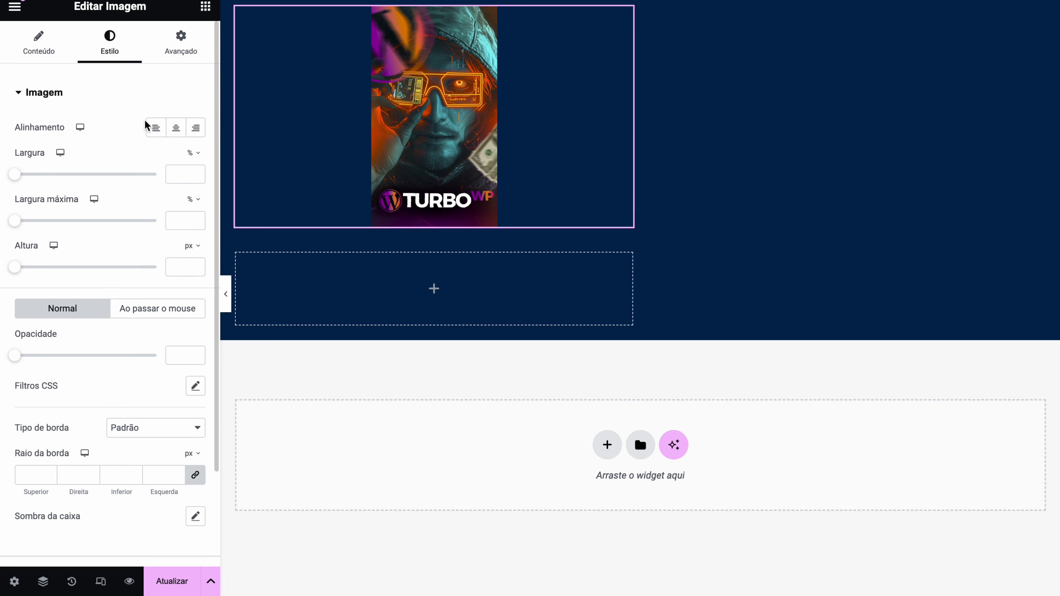
pyautogui.click(177, 130)
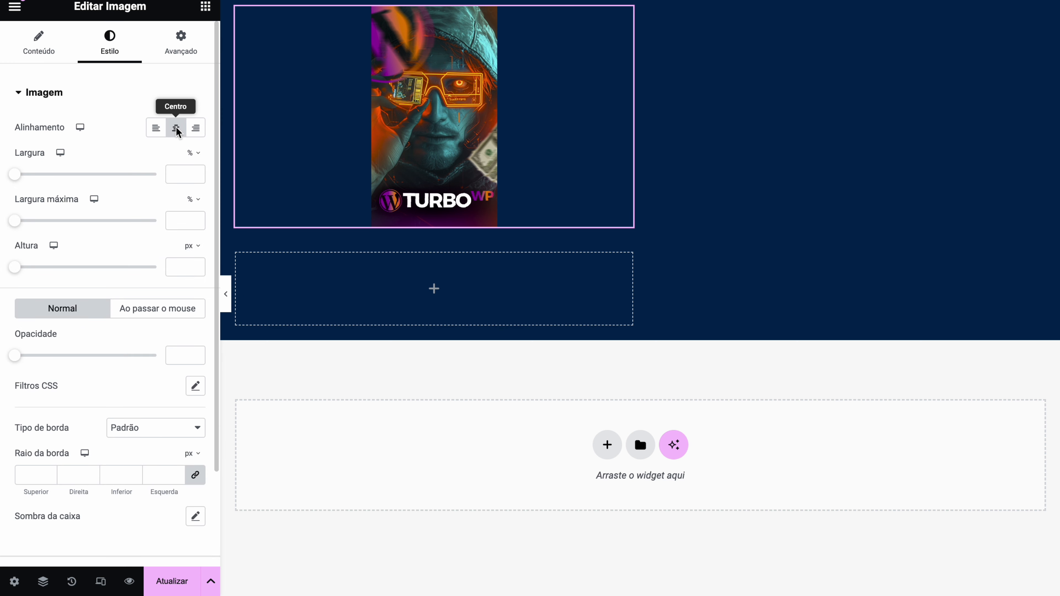
pyautogui.click(155, 128)
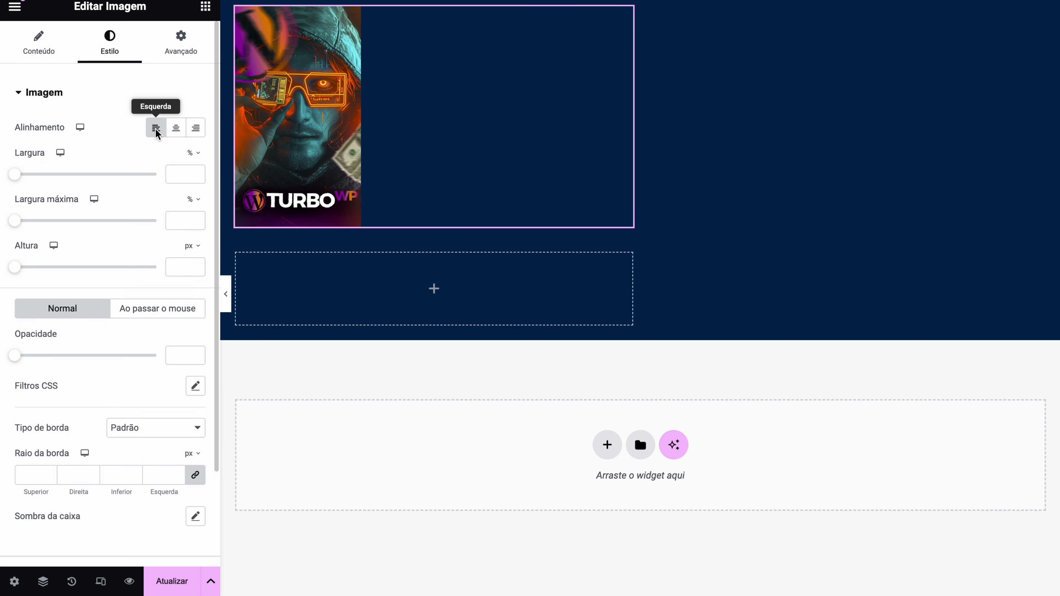
pyautogui.click(199, 129)
# Set the image's width to 71%, its maximum width to 65% and its height to 500 px
pyautogui.moveTo(15, 175); pyautogui.dragTo(114, 180)
pyautogui.moveTo(17, 221); pyautogui.dragTo(108, 226)
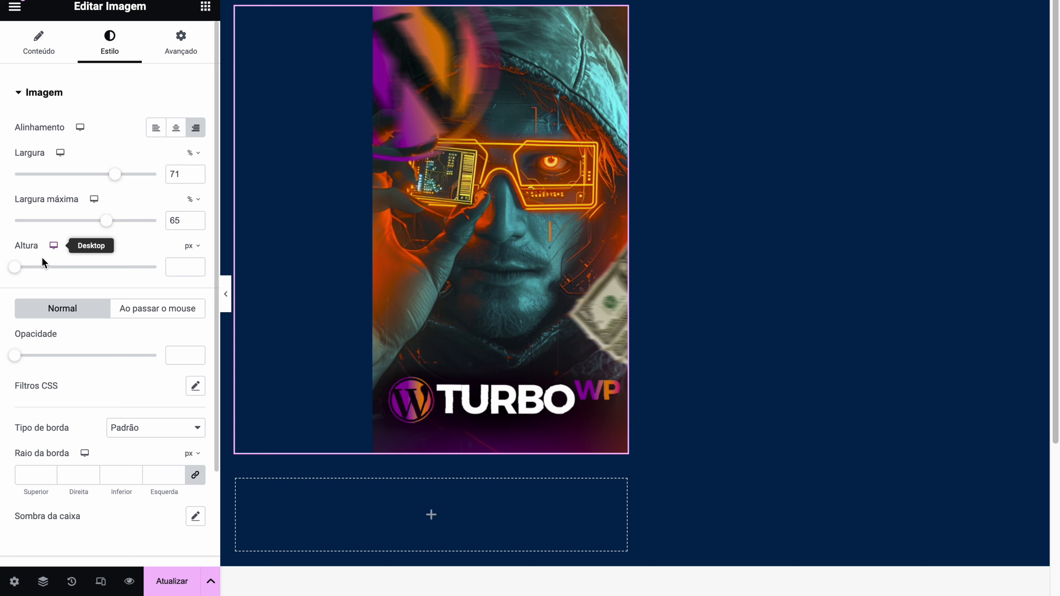
pyautogui.moveTo(15, 267); pyautogui.dragTo(159, 270)
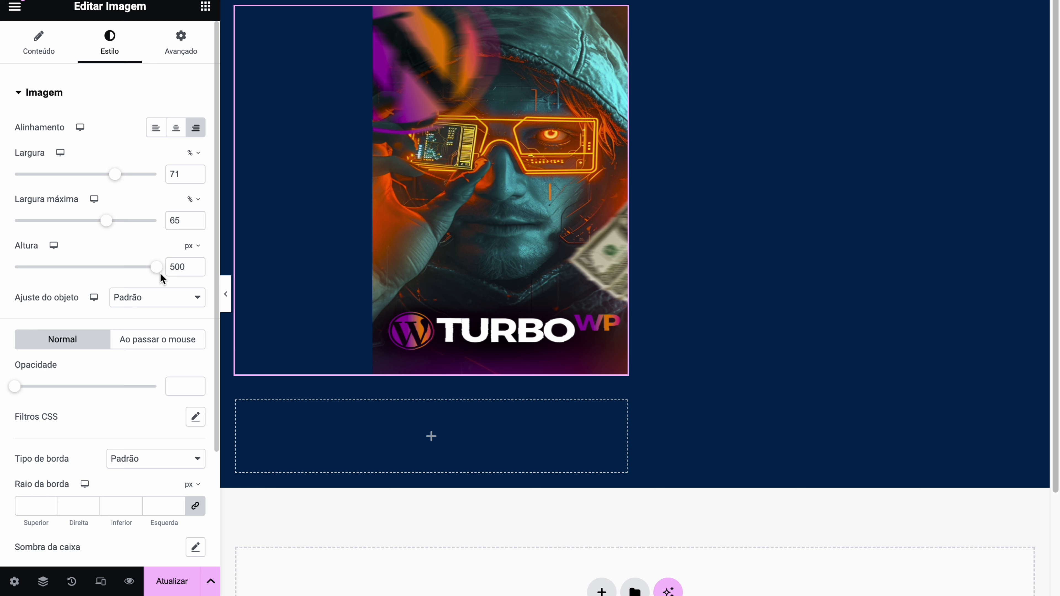
# Try the Preencher object fit for the image and set it to Cobertura
pyautogui.click(167, 294)
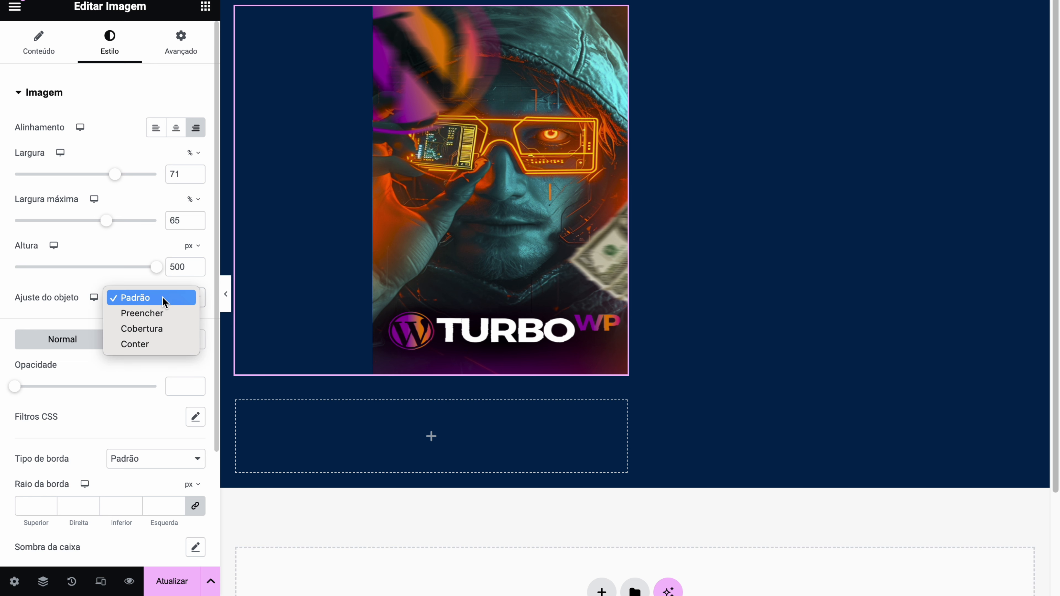
pyautogui.click(162, 318)
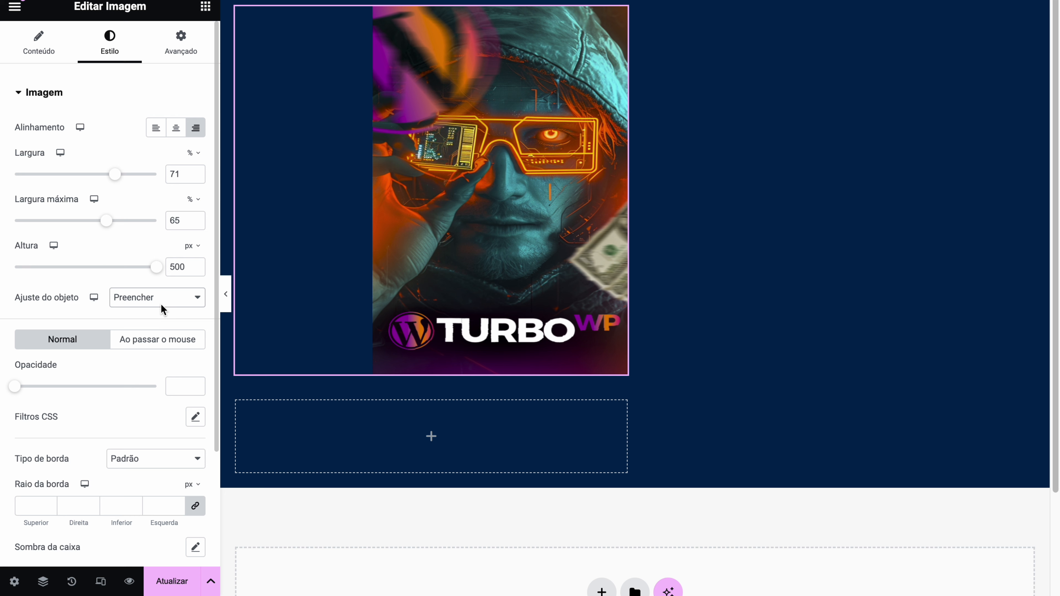
pyautogui.click(163, 307)
pyautogui.click(163, 314)
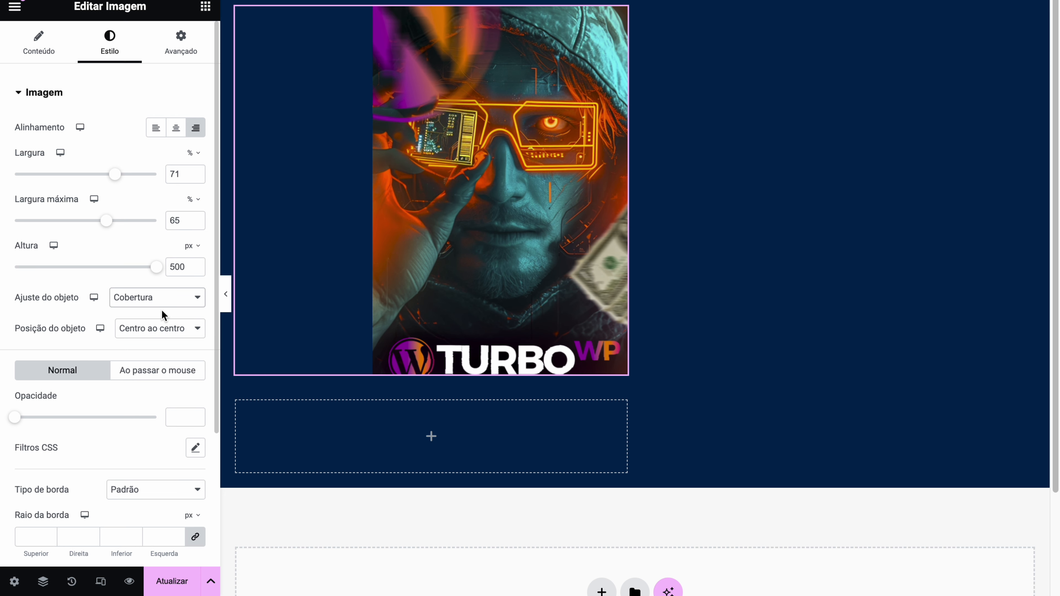
# Set the image's object fit to Padrão and its opacity to 1
pyautogui.click(156, 292)
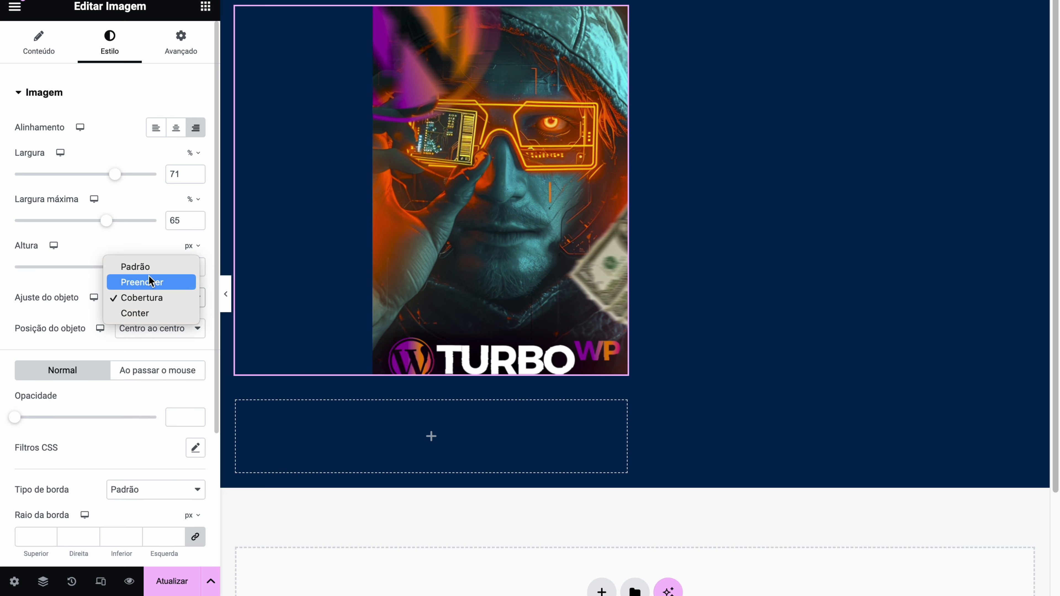
pyautogui.click(147, 267)
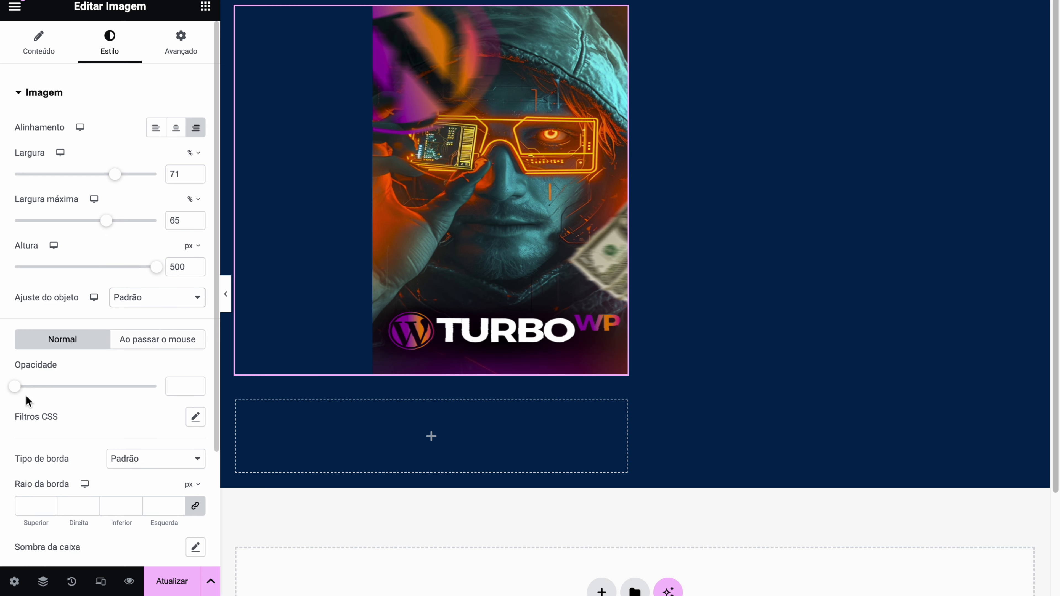
pyautogui.moveTo(15, 386); pyautogui.dragTo(190, 401)
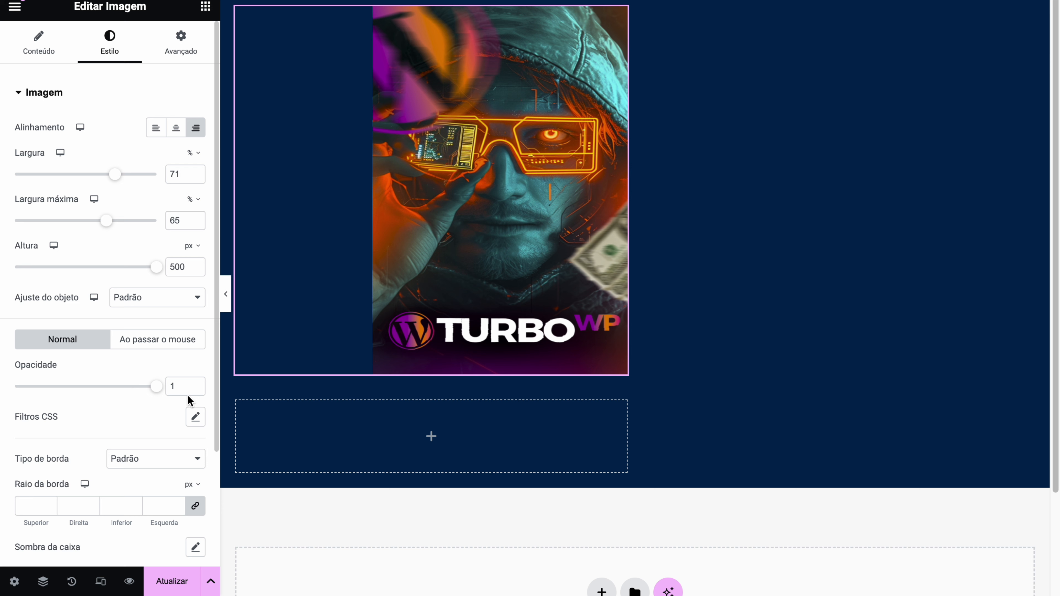
# Adjust the image's CSS filters to brightness (Brilho) 128, contrast (Contraste) 112 and saturation (Saturação) 87
pyautogui.click(195, 416)
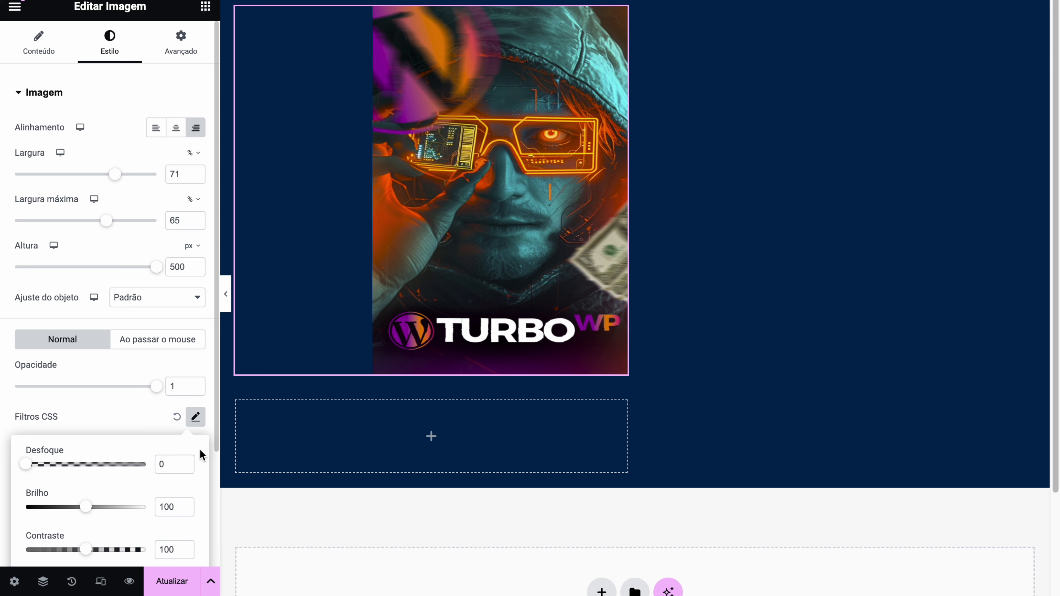
pyautogui.moveTo(88, 507)
pyautogui.mouseDown()
pyautogui.moveTo(114, 507)
pyautogui.moveTo(102, 507)
pyautogui.mouseUp()
pyautogui.moveTo(214, 393); pyautogui.dragTo(210, 472)
pyautogui.click(196, 333)
pyautogui.moveTo(86, 464)
pyautogui.mouseDown()
pyautogui.moveTo(135, 463)
pyautogui.moveTo(93, 463)
pyautogui.mouseUp()
pyautogui.moveTo(85, 505); pyautogui.dragTo(77, 505)
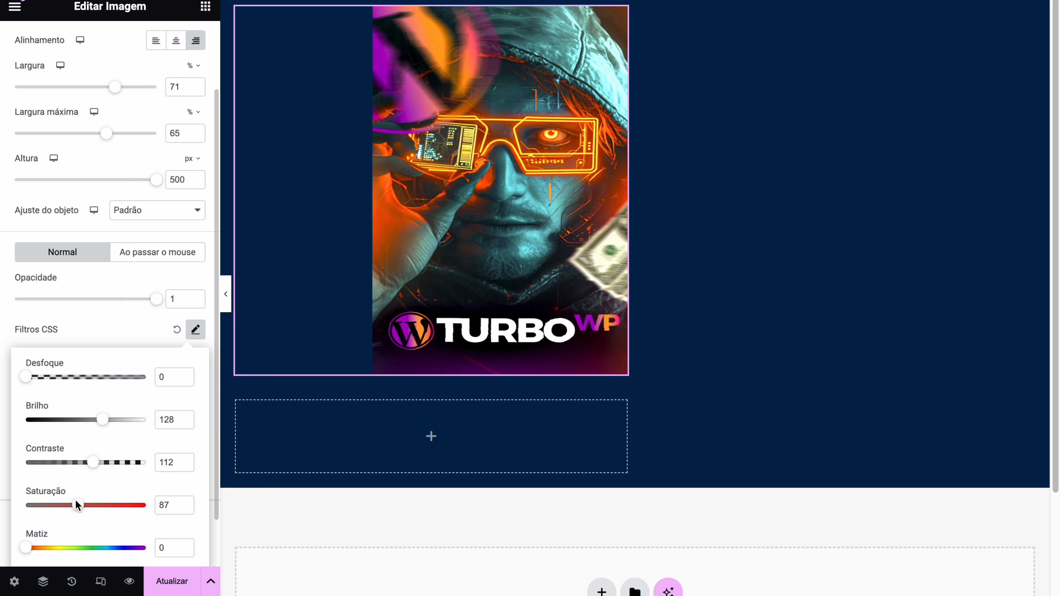
pyautogui.click(102, 324)
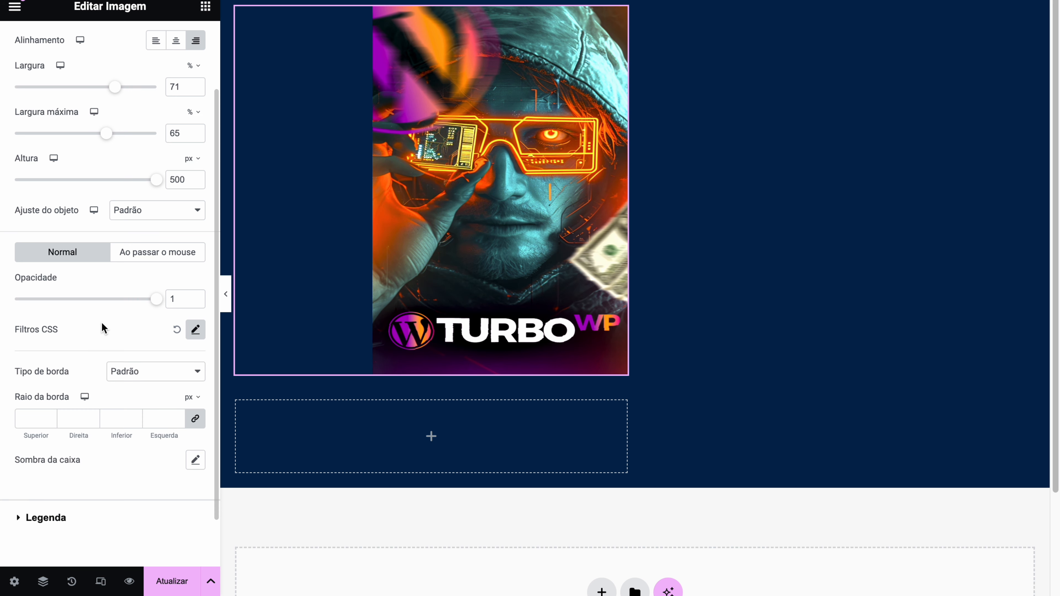
# Try the Sólido and Pontilhado border types on the image, testing border widths of 30 px and 5 px on all sides
pyautogui.click(151, 372)
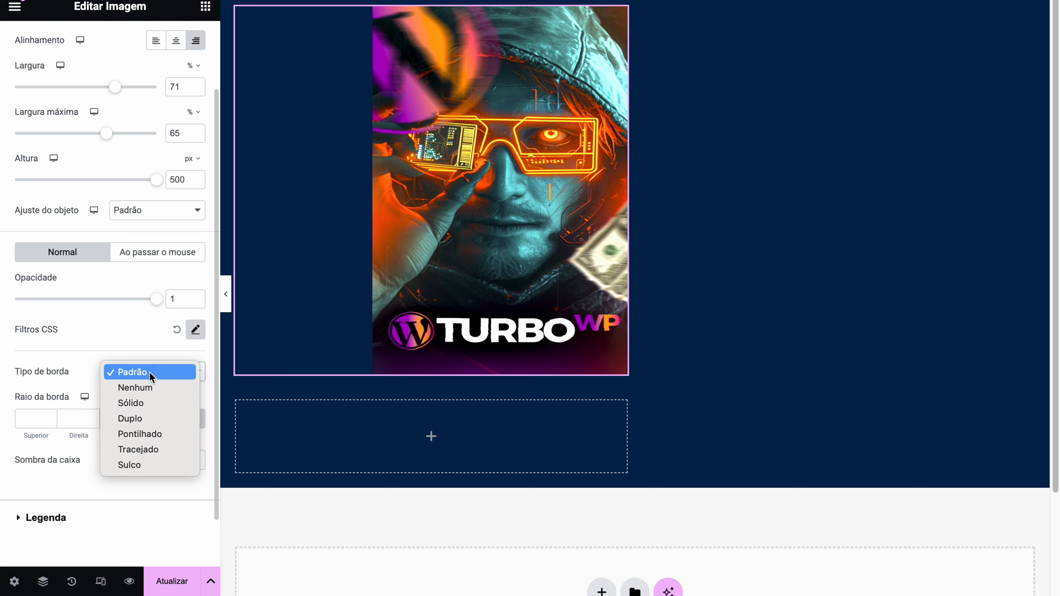
pyautogui.click(152, 403)
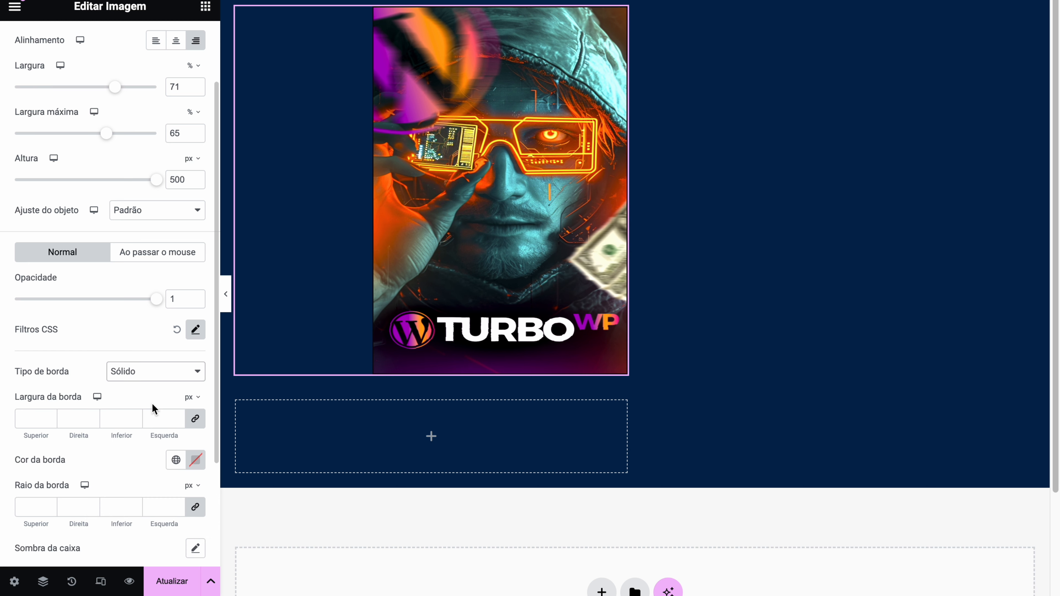
pyautogui.click(175, 371)
pyautogui.click(175, 403)
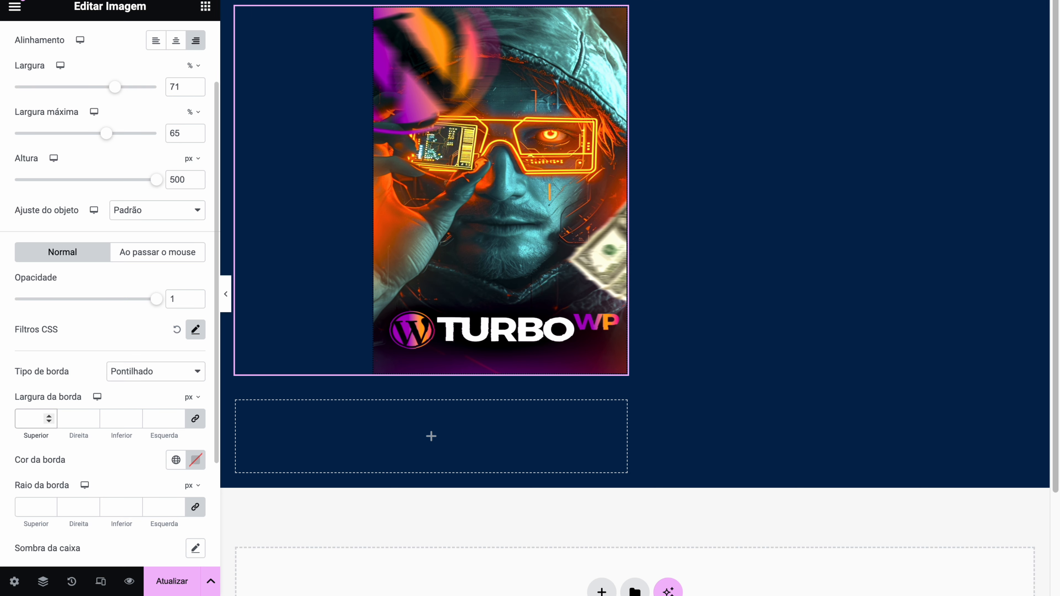
pyautogui.click(32, 418)
pyautogui.write('30')
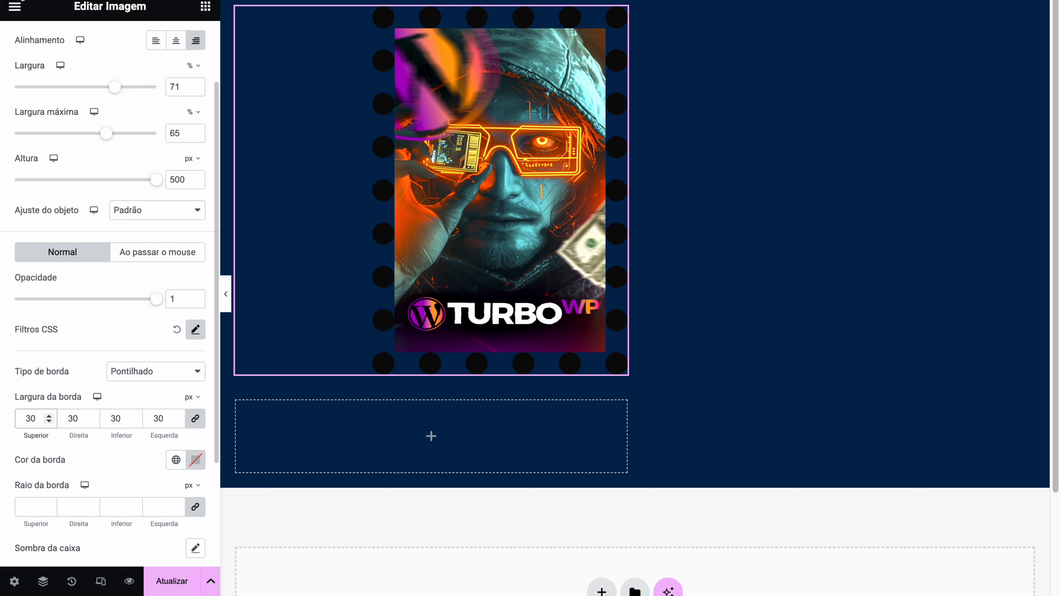
pyautogui.press('BackSpace')
pyautogui.press('BackSpace')
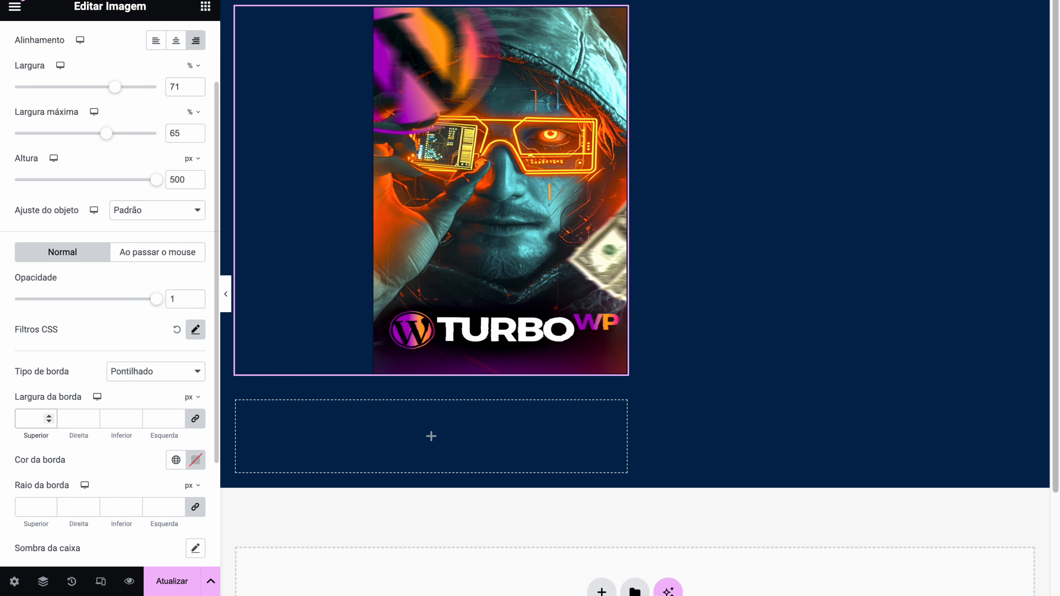
pyautogui.write('5')
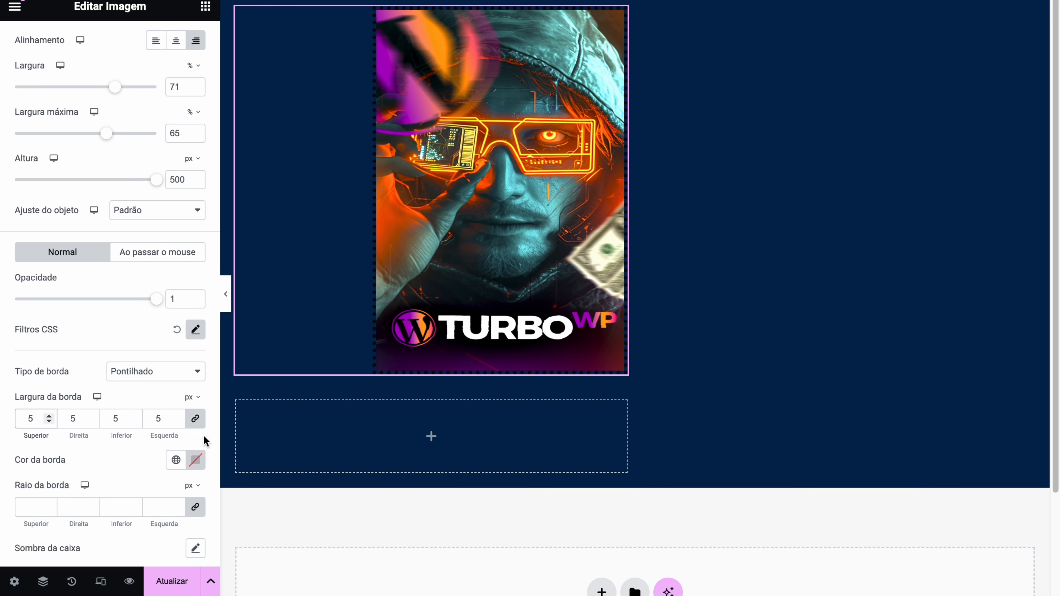
# Colour the image's dotted border red, #E70000
pyautogui.click(195, 459)
pyautogui.moveTo(208, 357); pyautogui.dragTo(290, 279)
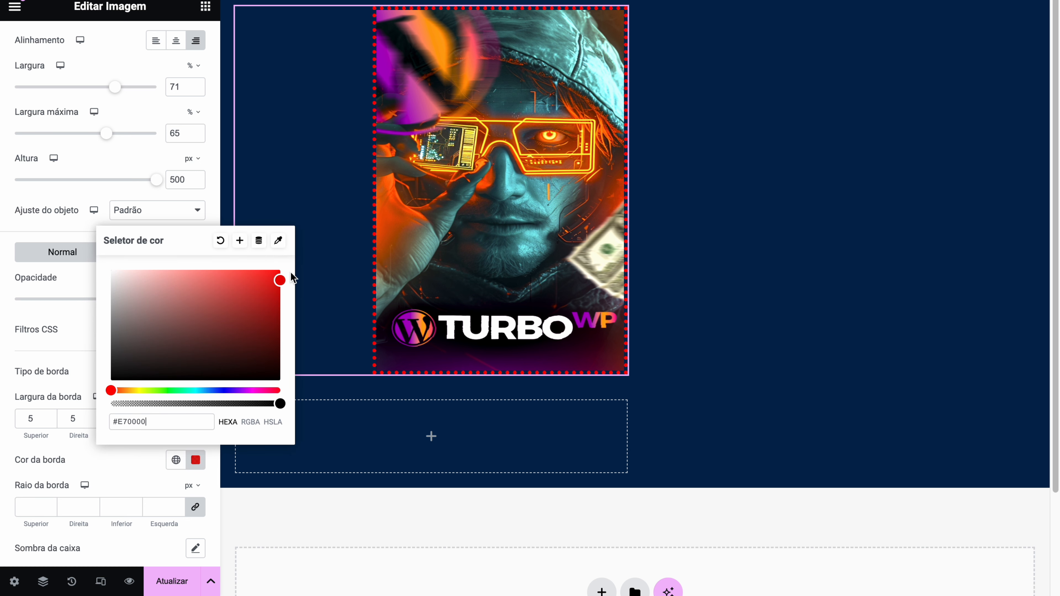
pyautogui.click(137, 190)
# Round the image's corners with a 50 px border radius and return its border type to Padrão
pyautogui.click(28, 513)
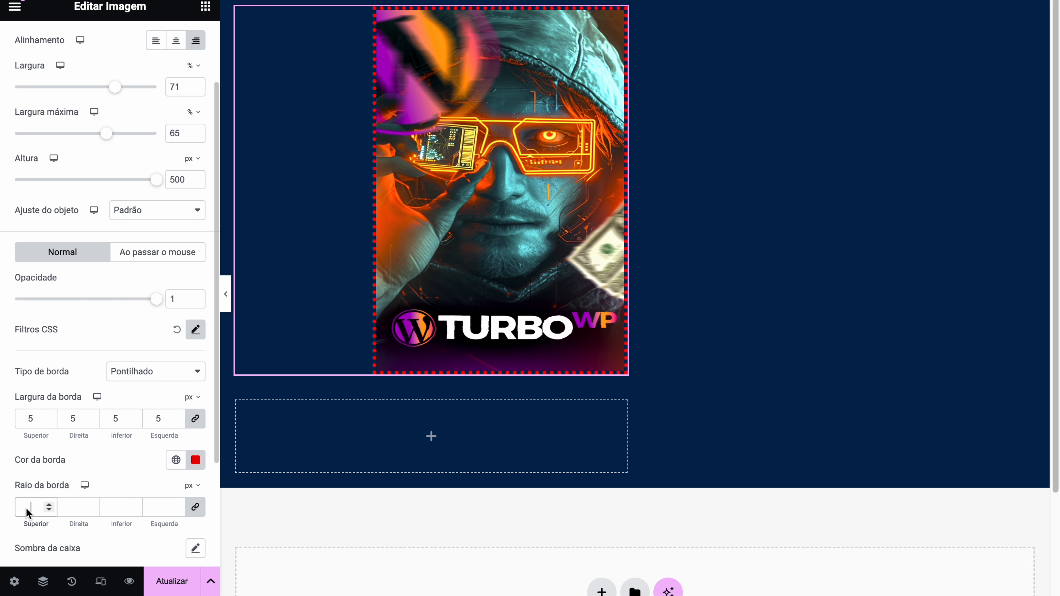
pyautogui.write('50')
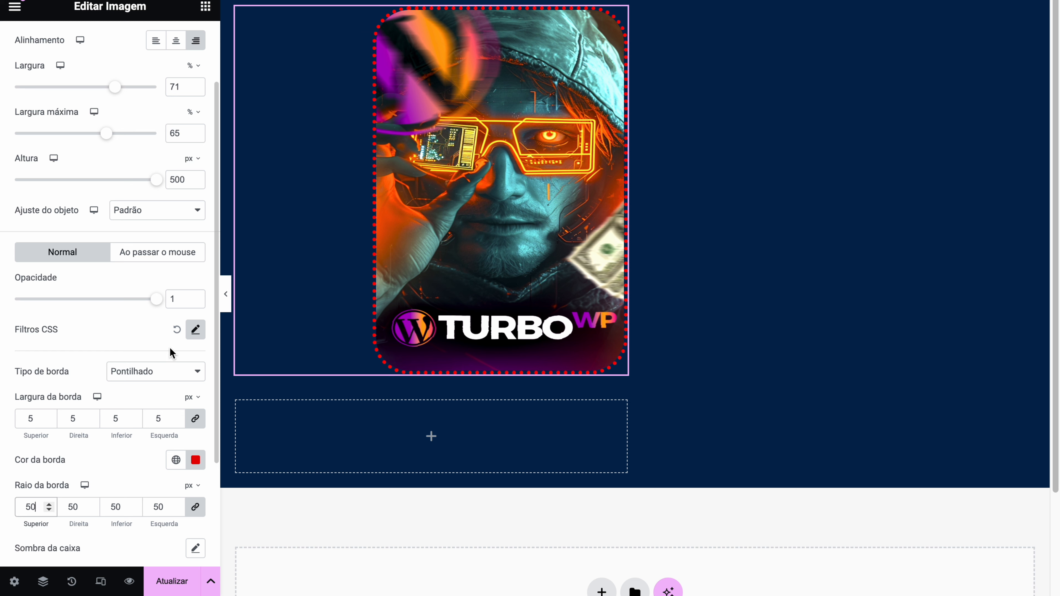
pyautogui.click(176, 385)
pyautogui.click(175, 370)
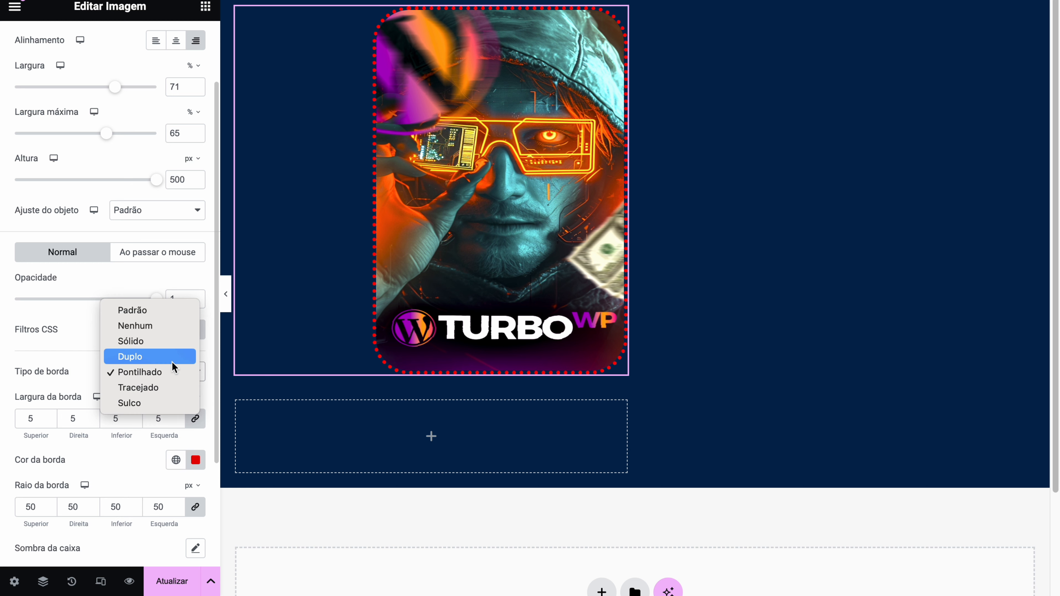
pyautogui.click(132, 310)
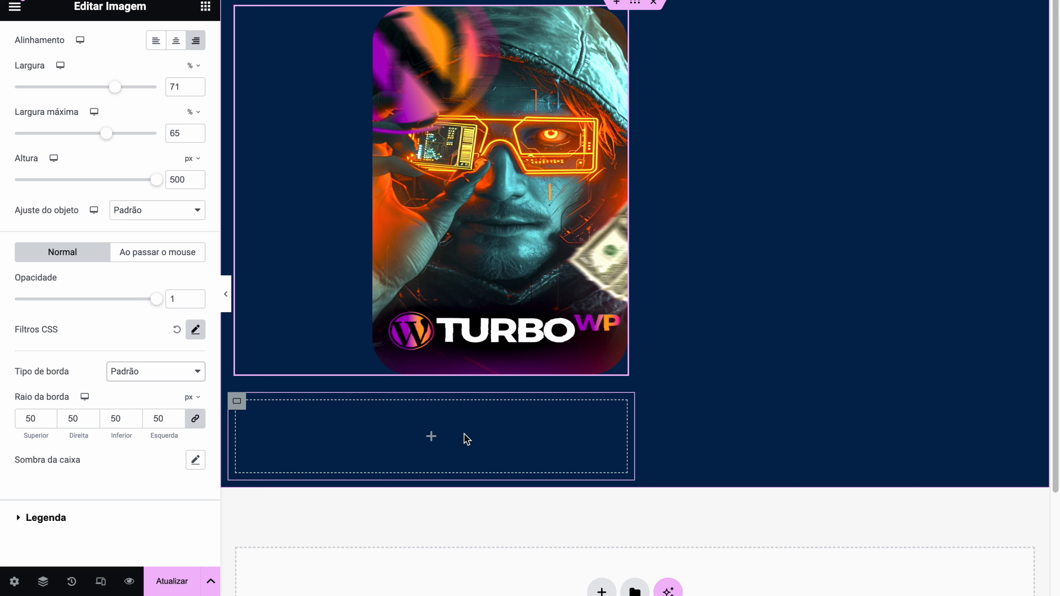
# Duplicate the empty container below the image
pyautogui.rightClick(242, 400)
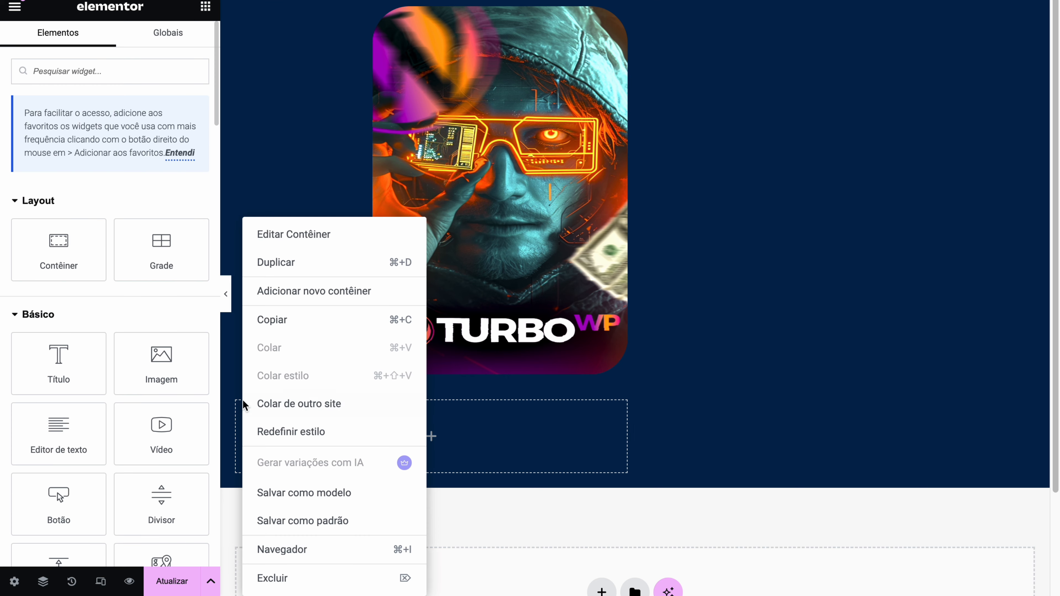
pyautogui.click(293, 272)
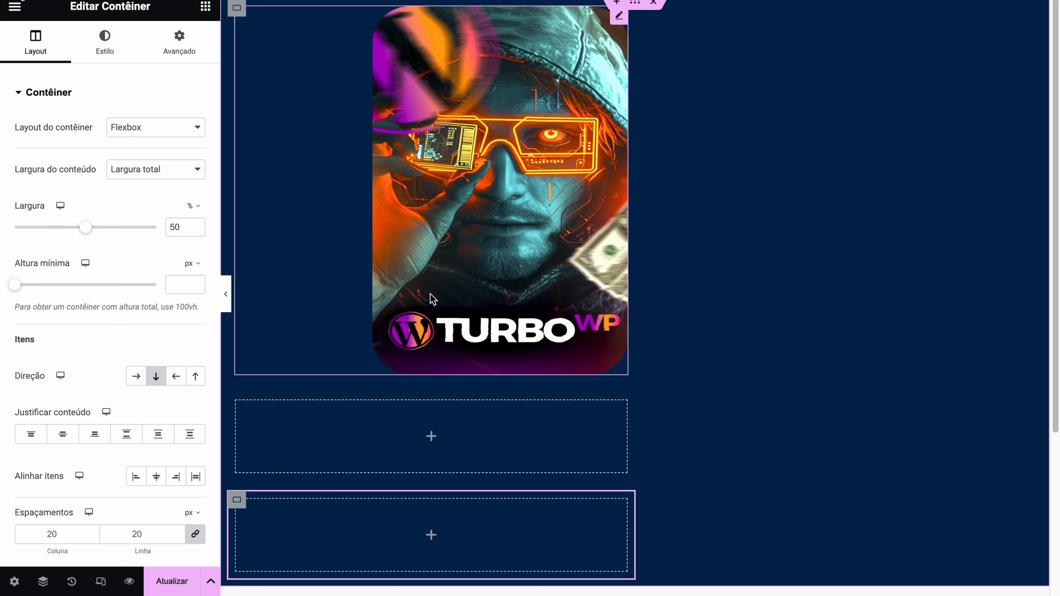